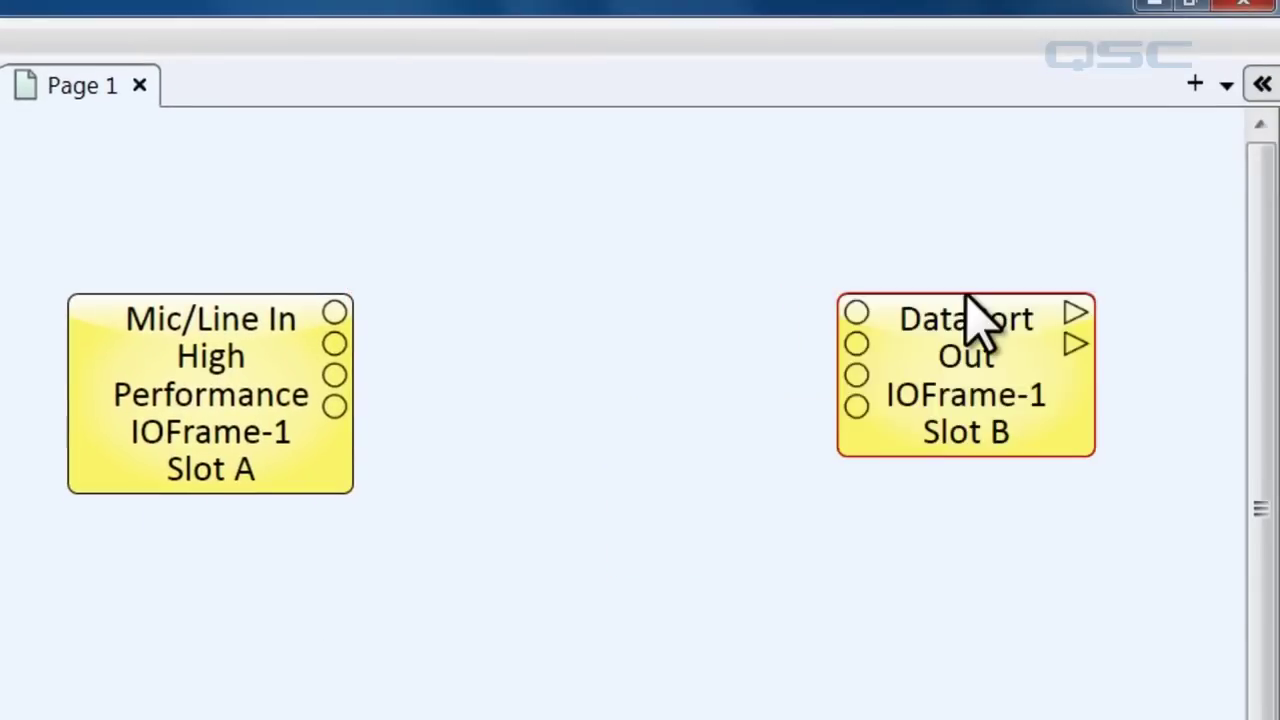
Place a trial Signal Snake Input from the Layout library, cut it to 4 channels, then delete it
click(1262, 87)
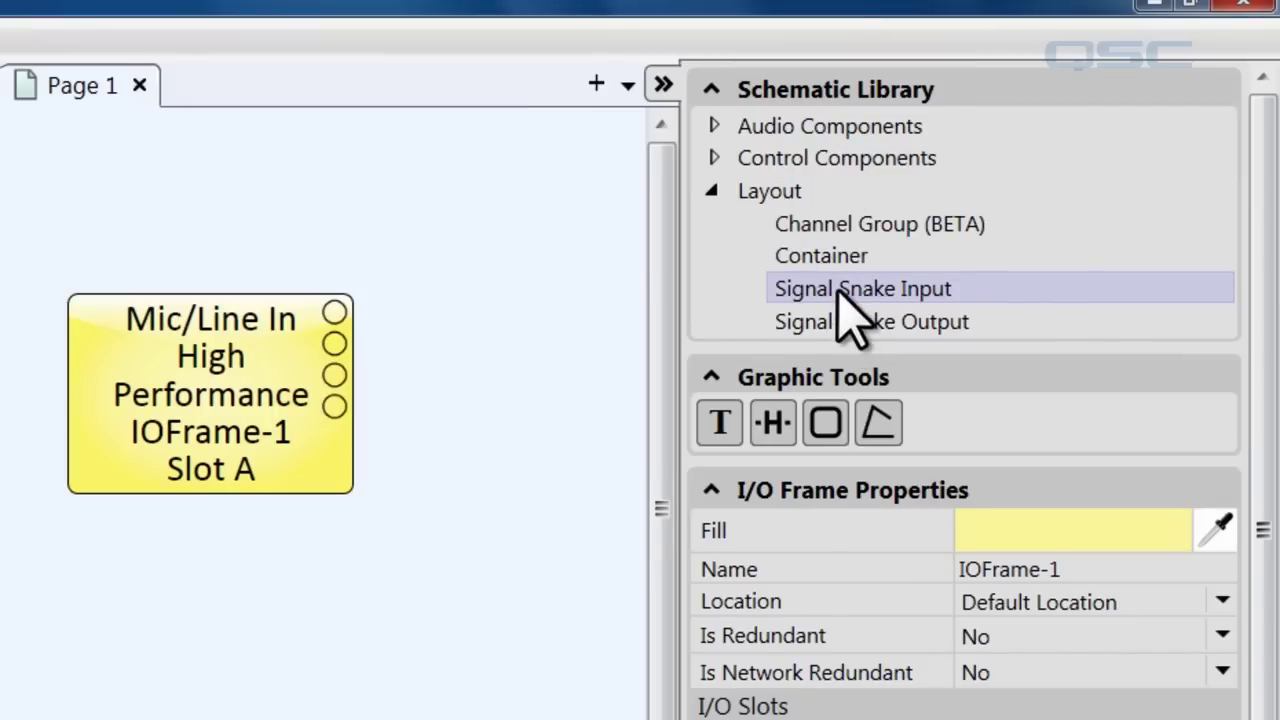
drag(838, 292, 258, 612)
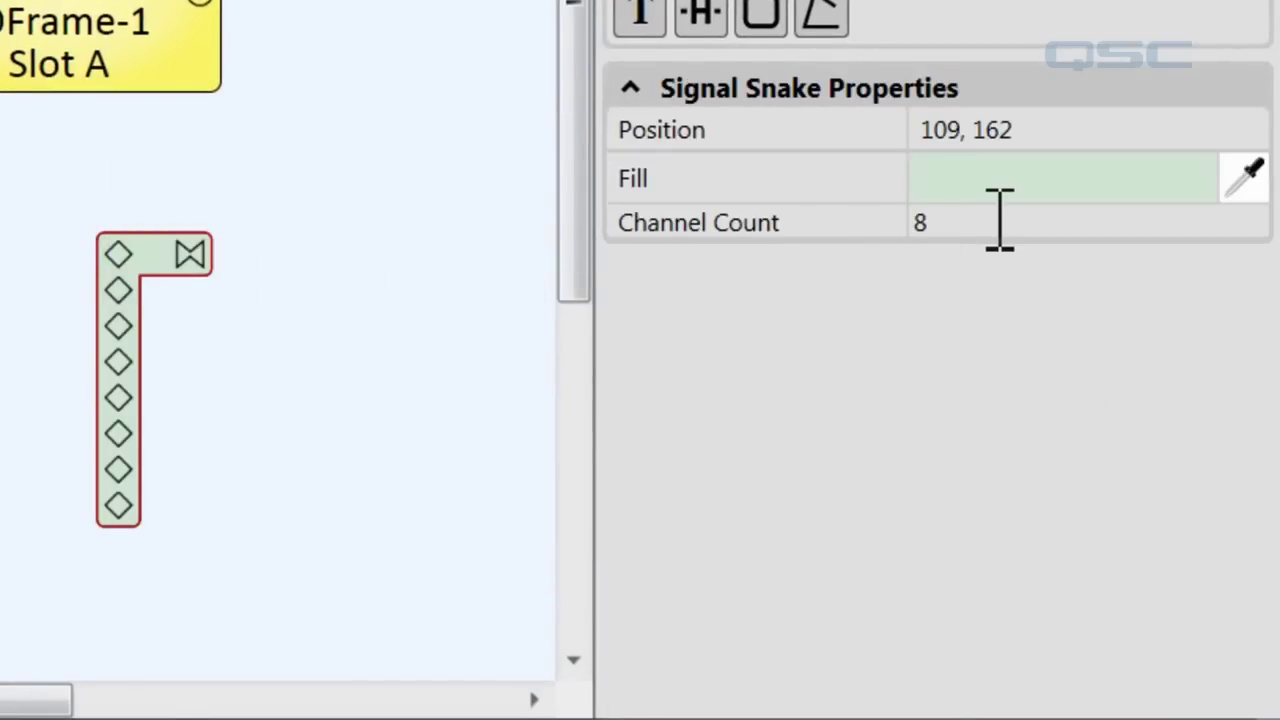
click(963, 218)
key(Return)
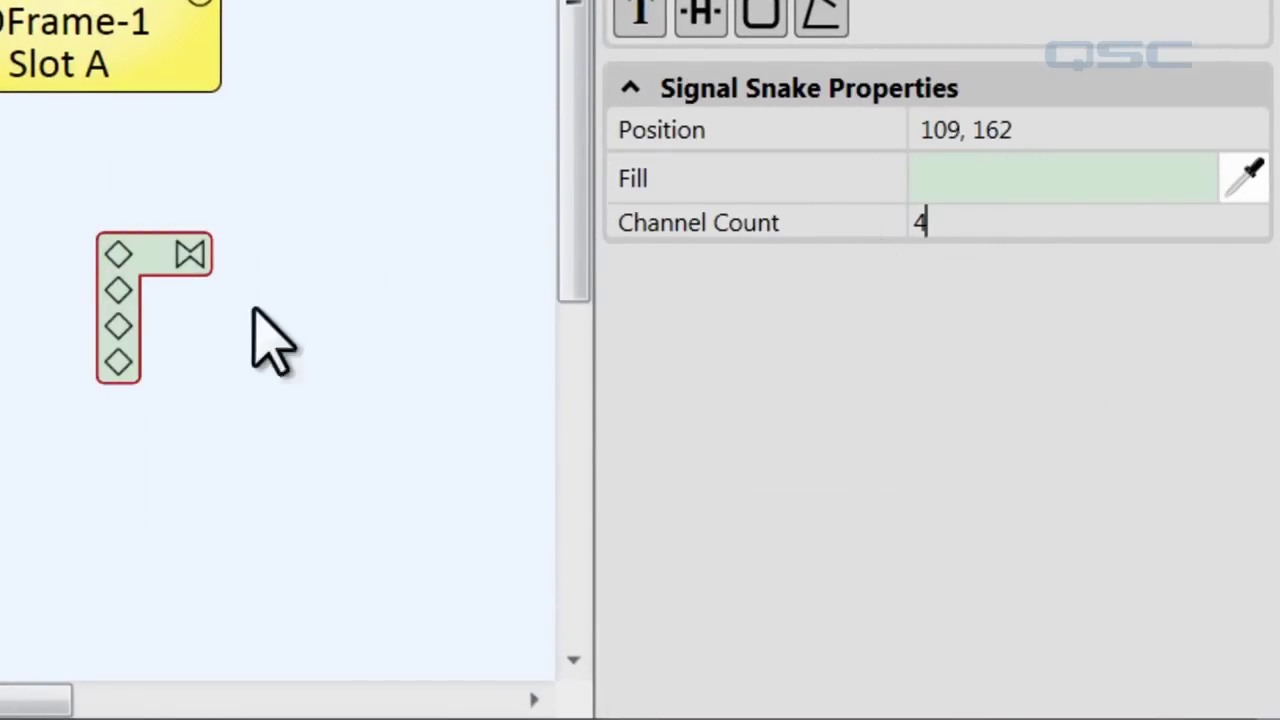
key(Delete)
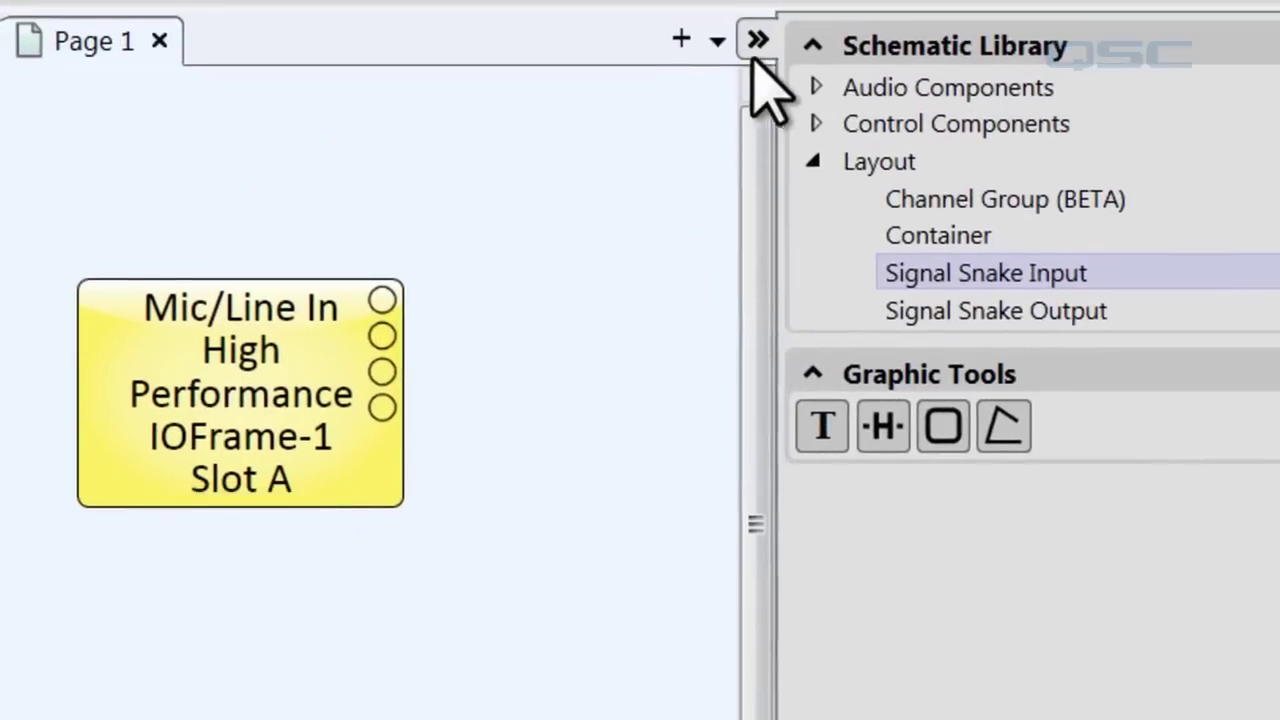
Turn Slot A's four Mic/Line outputs into a 4-channel snake output
click(757, 40)
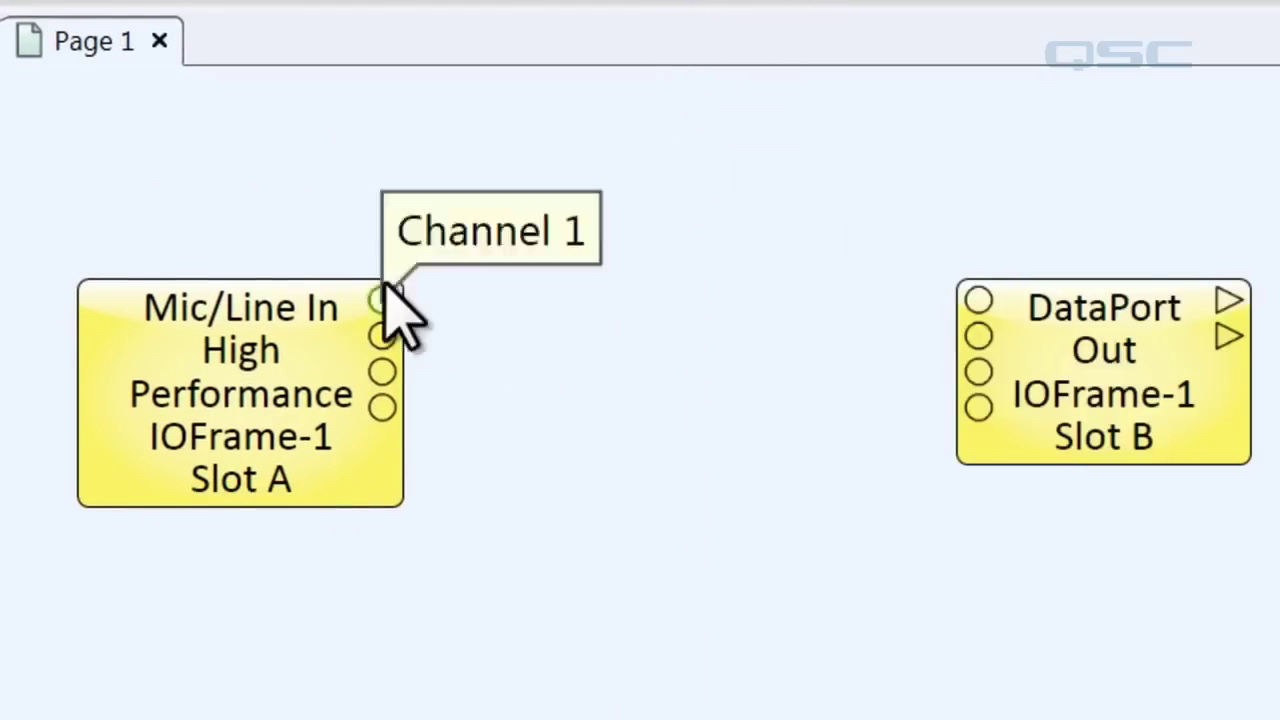
drag(330, 246, 464, 459)
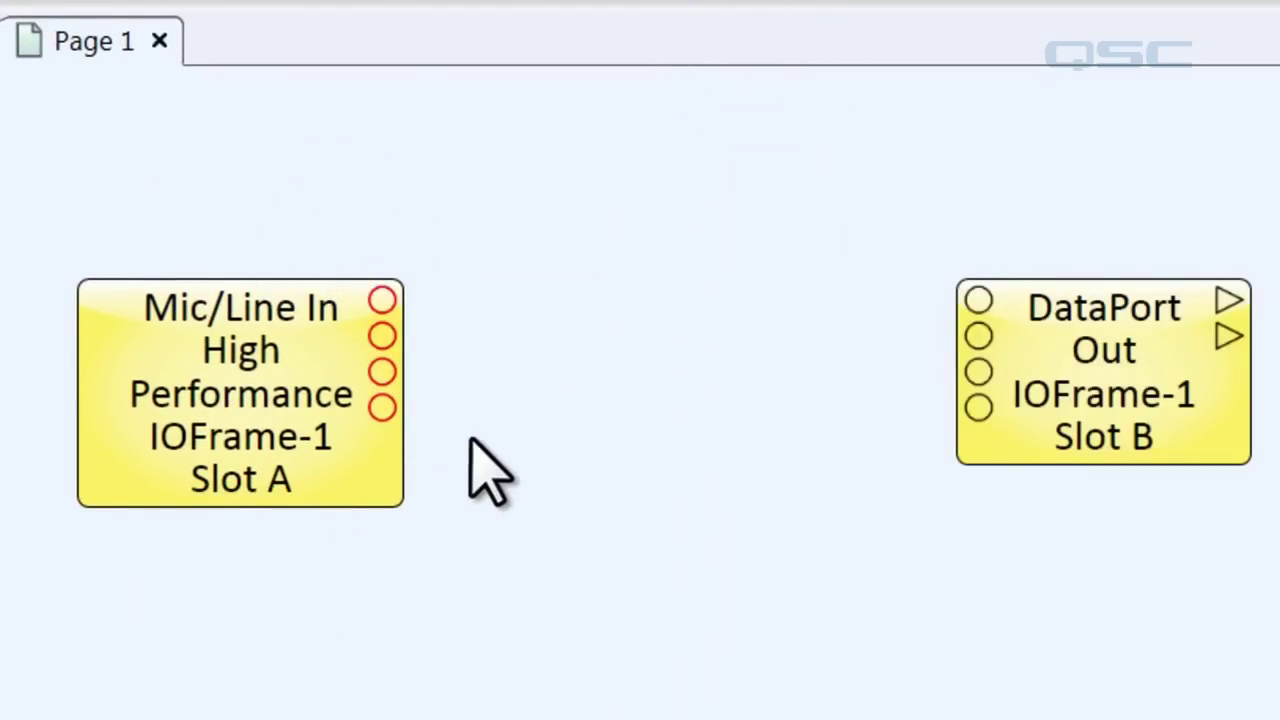
drag(382, 298, 535, 295)
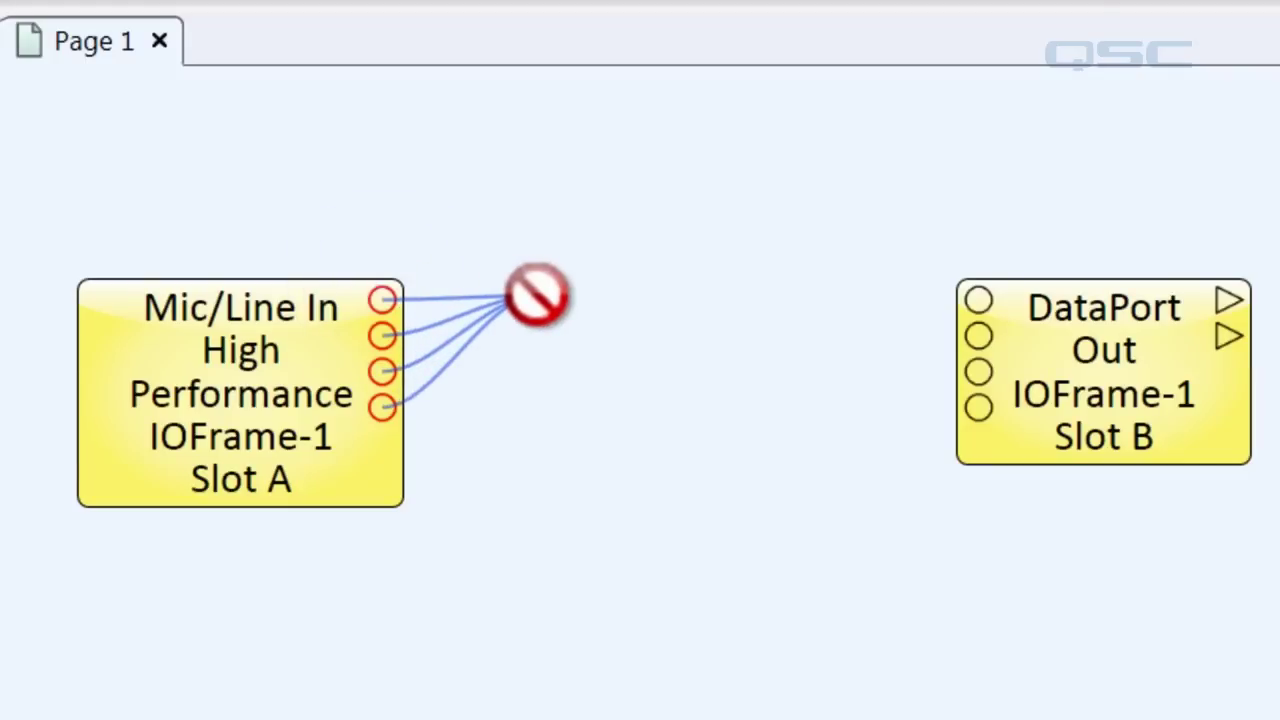
mouse_move(537, 295)
mouse_down()
mouse_move(509, 289)
mouse_move(515, 300)
mouse_up()
key(space)
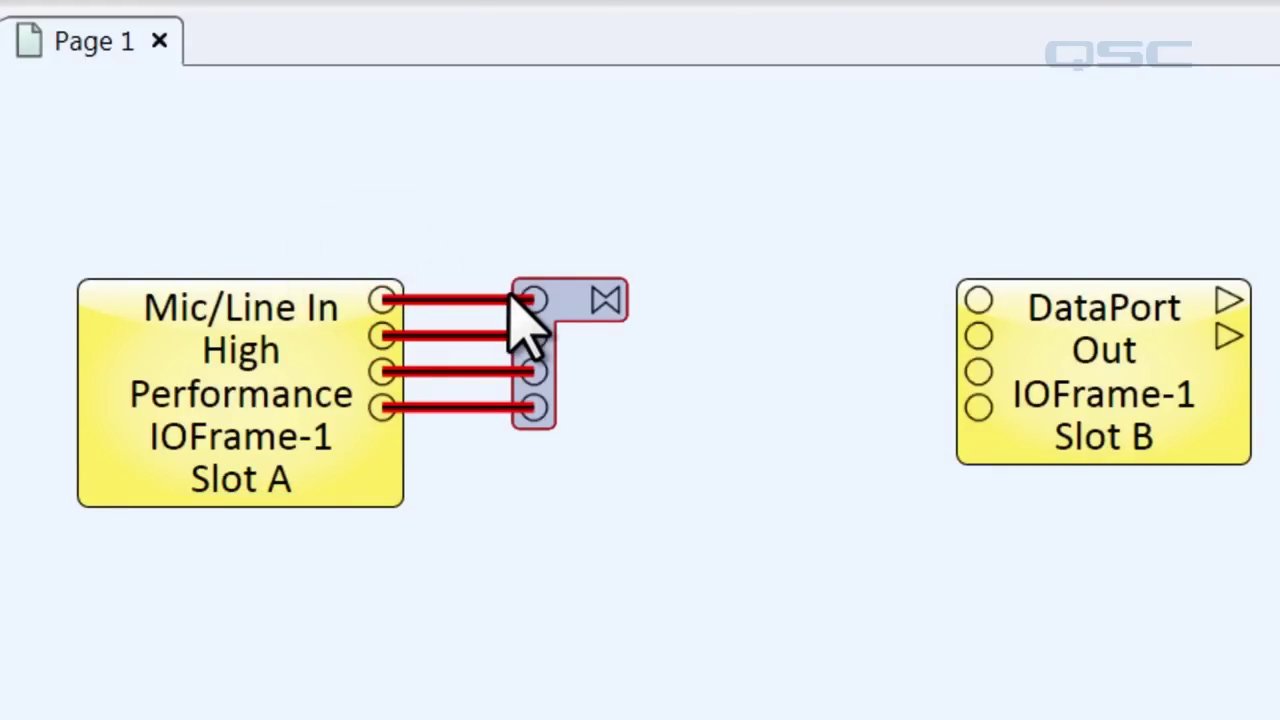
Feed DataPort Out's four inputs from a new snake input block
click(566, 294)
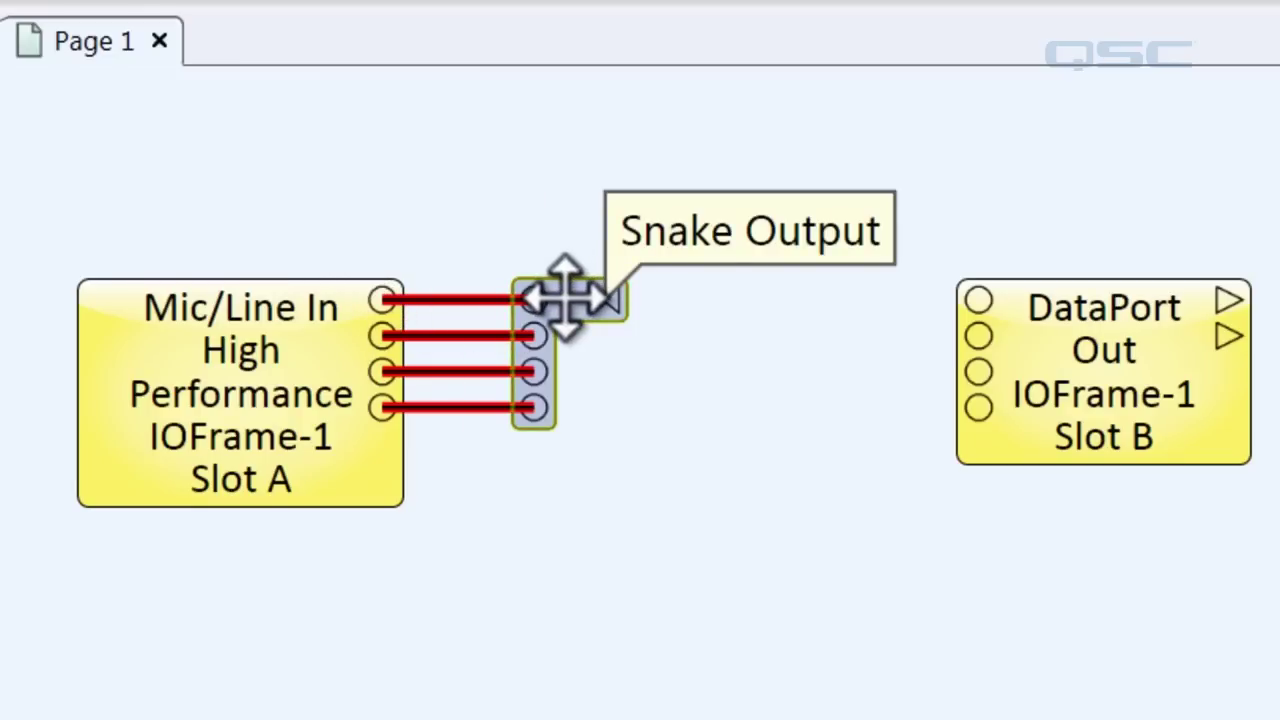
drag(914, 257, 1023, 457)
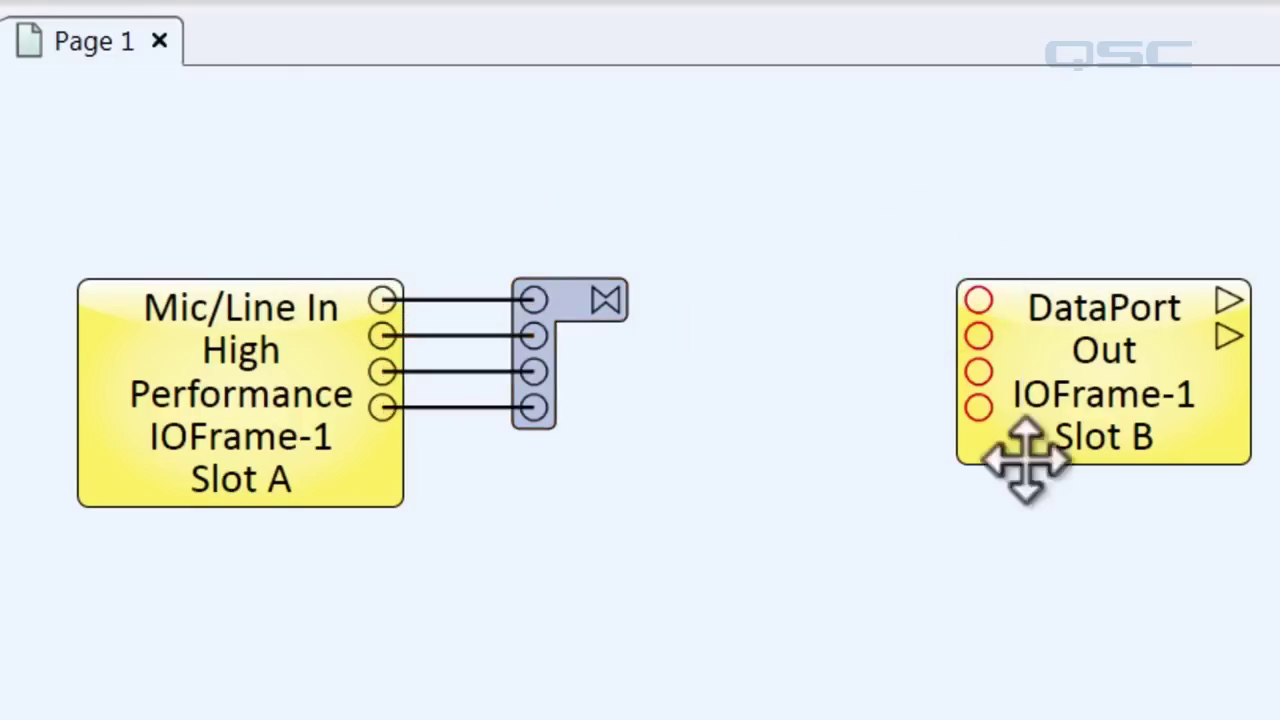
drag(979, 300, 820, 297)
key(space)
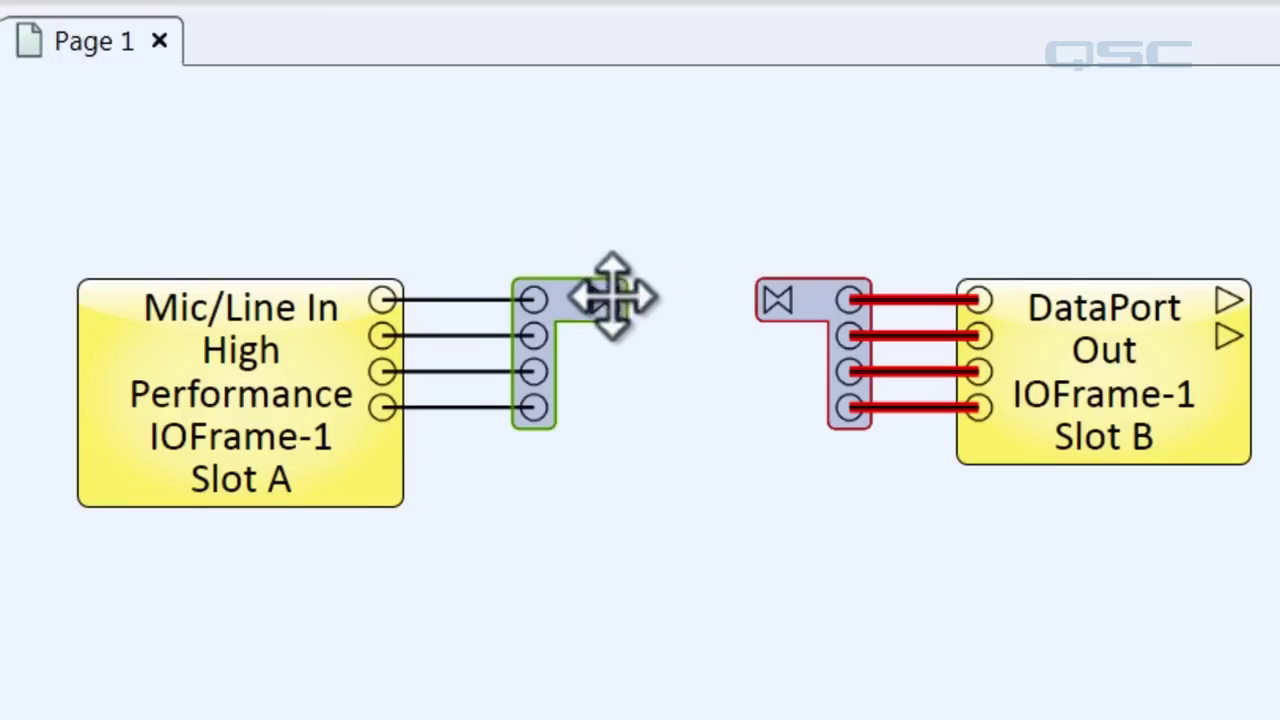
Remove the direct wire between the snakes and name the snake output's signal 'Snake'
drag(607, 298, 773, 297)
click(702, 297)
key(Delete)
click(607, 300)
key(space)
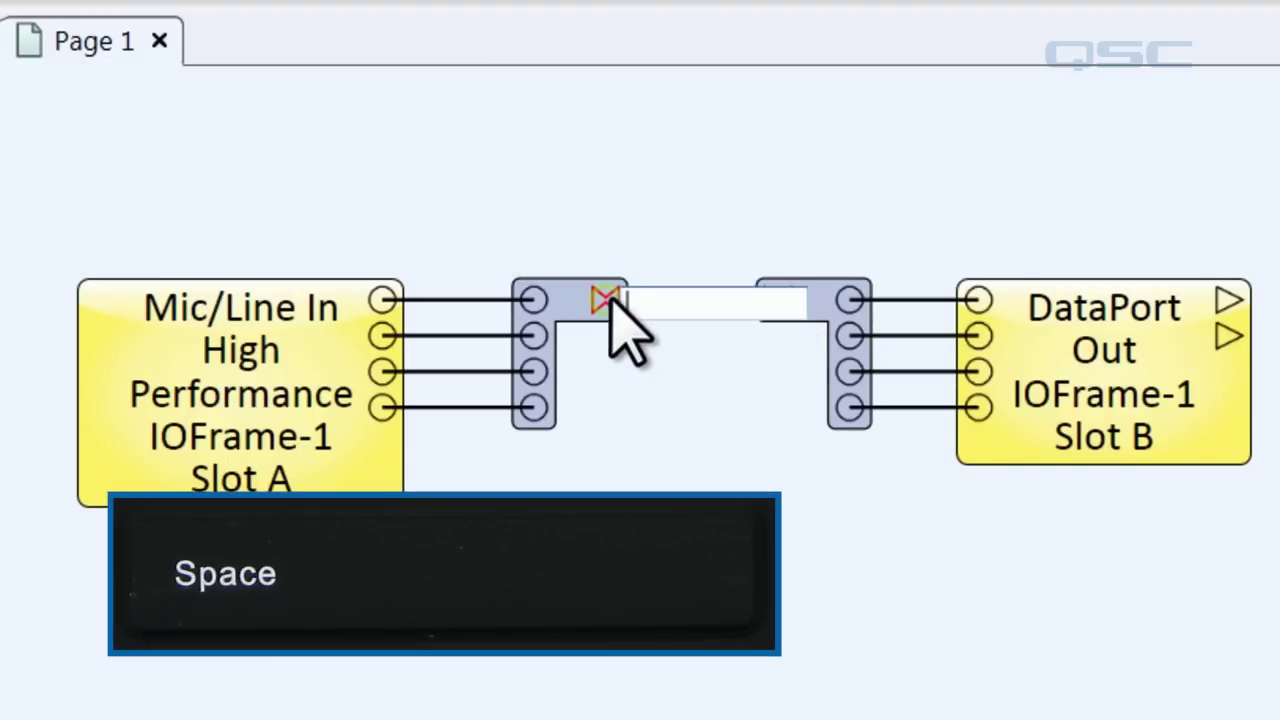
text(Snake)
key(Return)
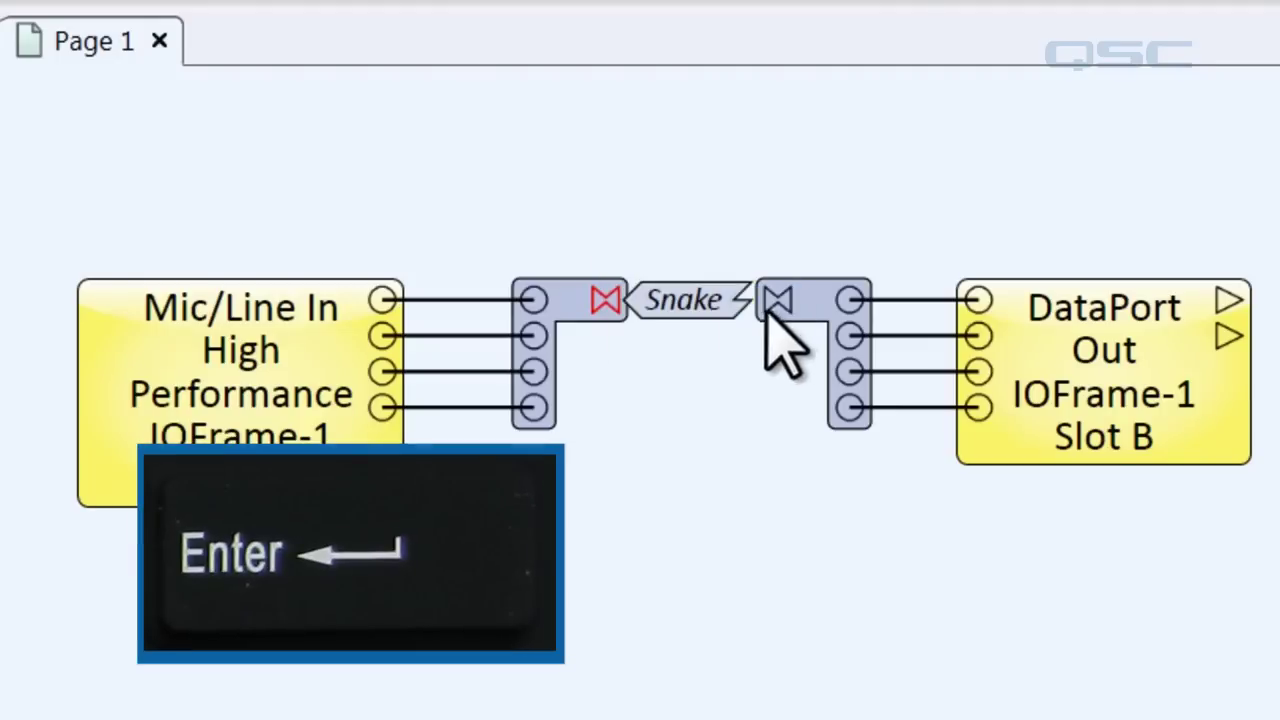
Assign the existing 'Snake' signal name to the snake input's connector
click(776, 300)
key(space)
click(694, 337)
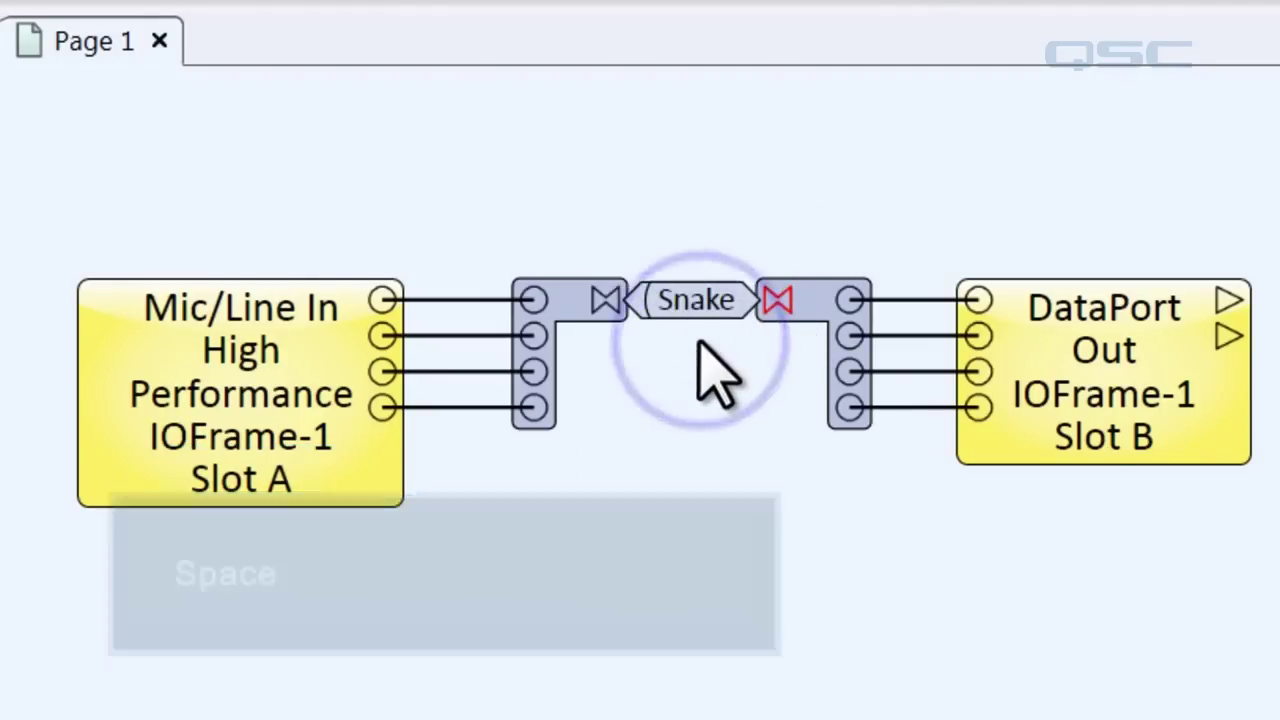
key(Delete)
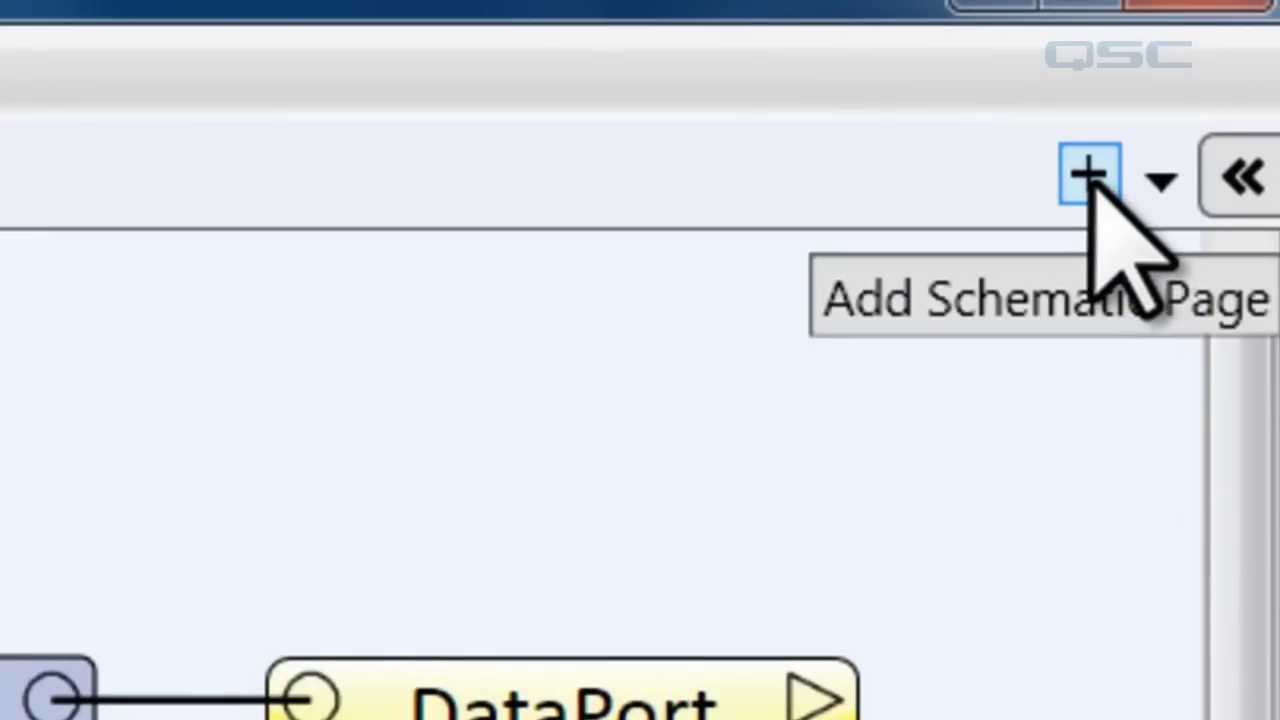
Add two schematic pages and rename Page 3 to 'DSP Page'
click(1090, 176)
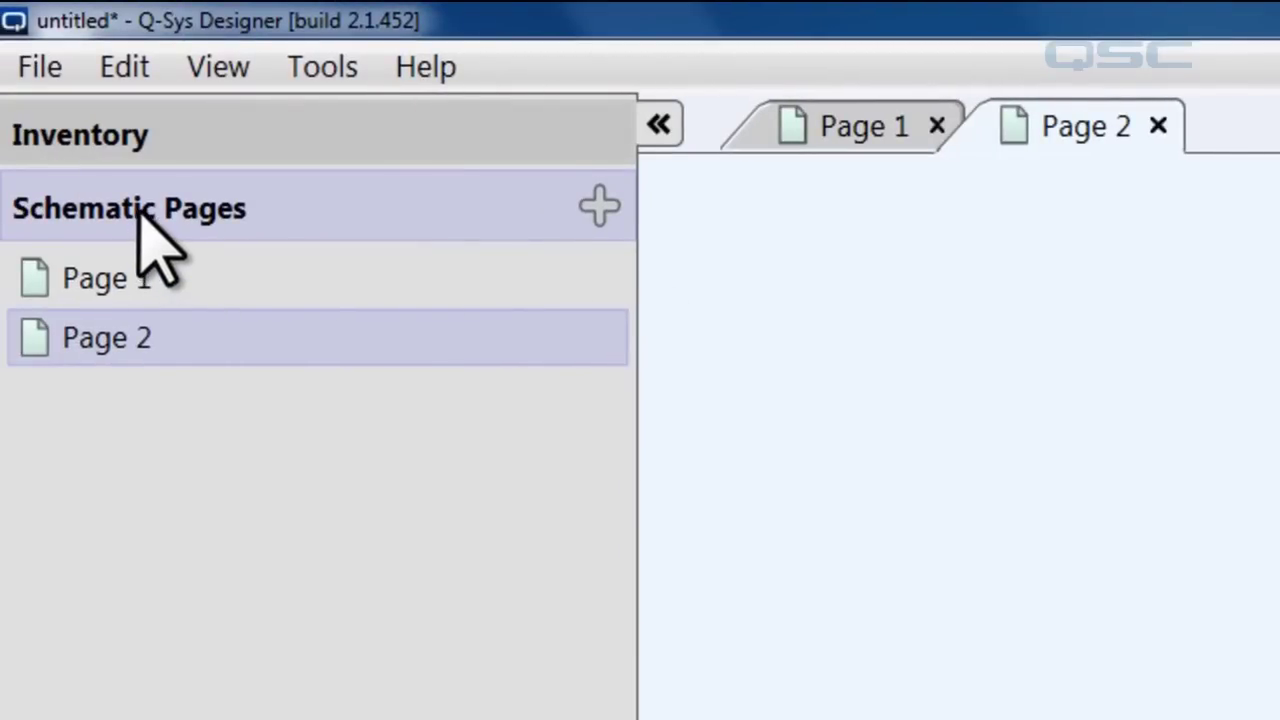
click(600, 207)
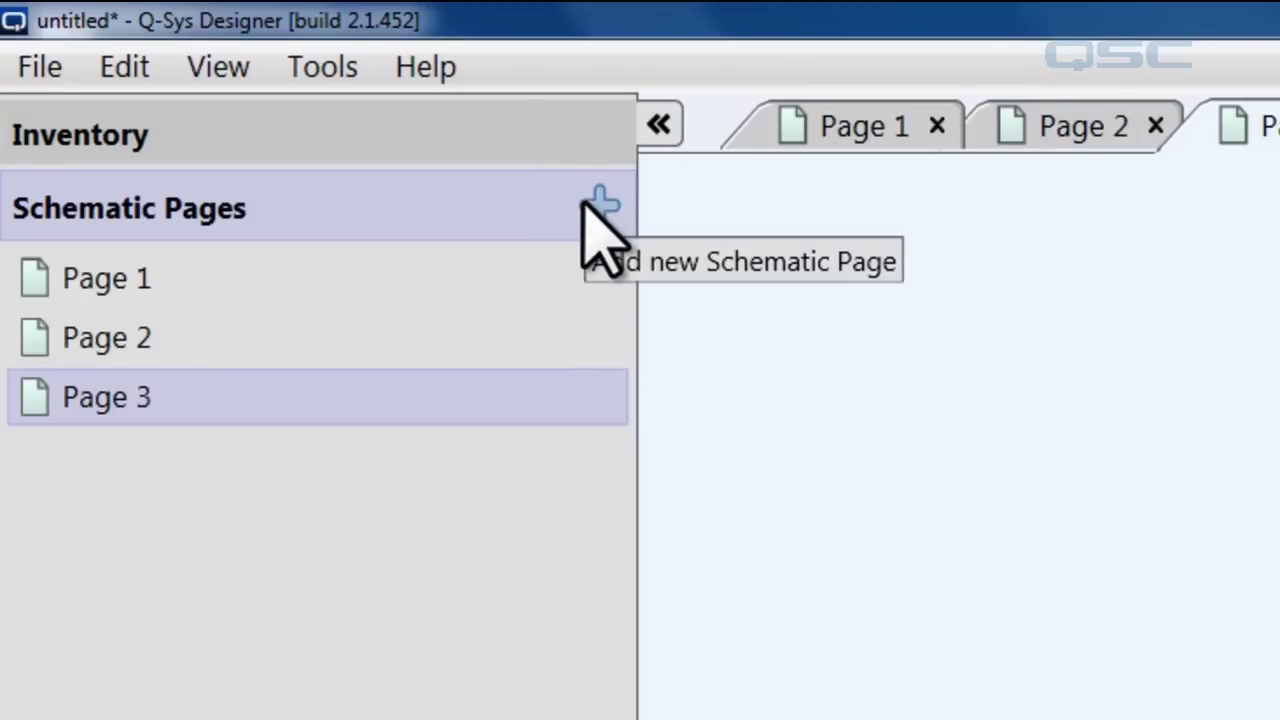
click(150, 402)
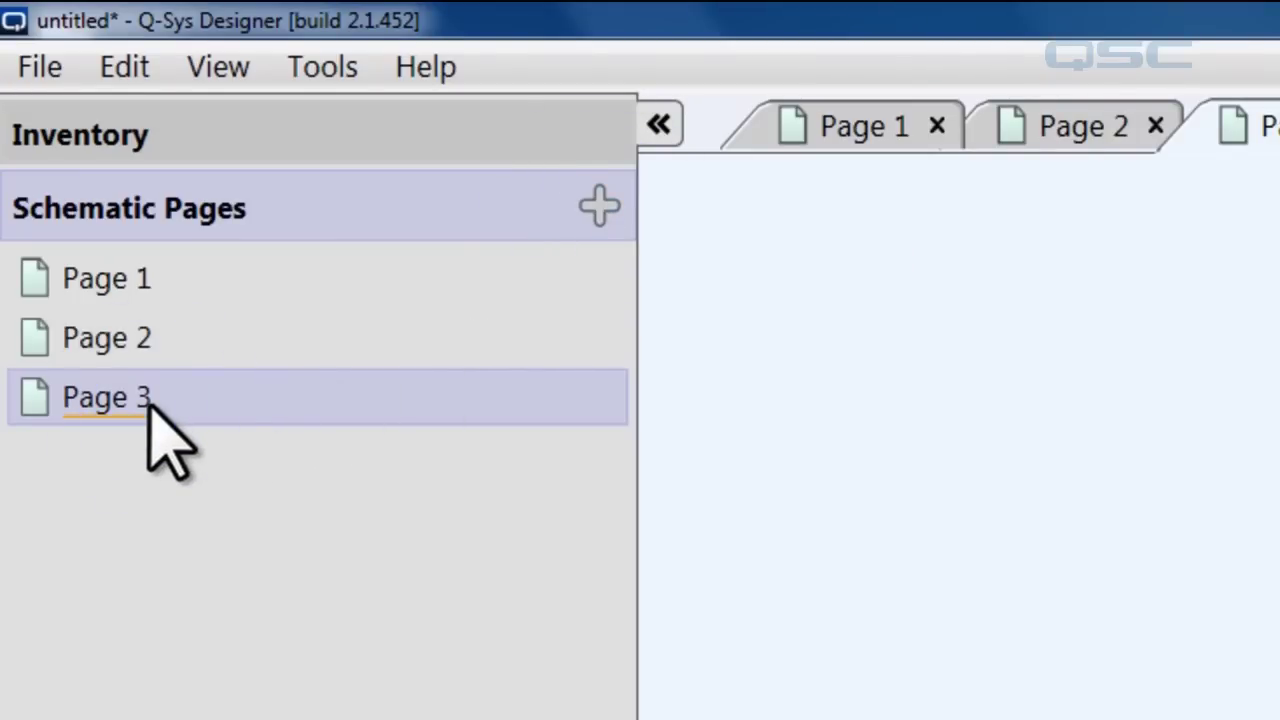
click(149, 404)
key(BackSpace)
text(DSP Page)
key(Return)
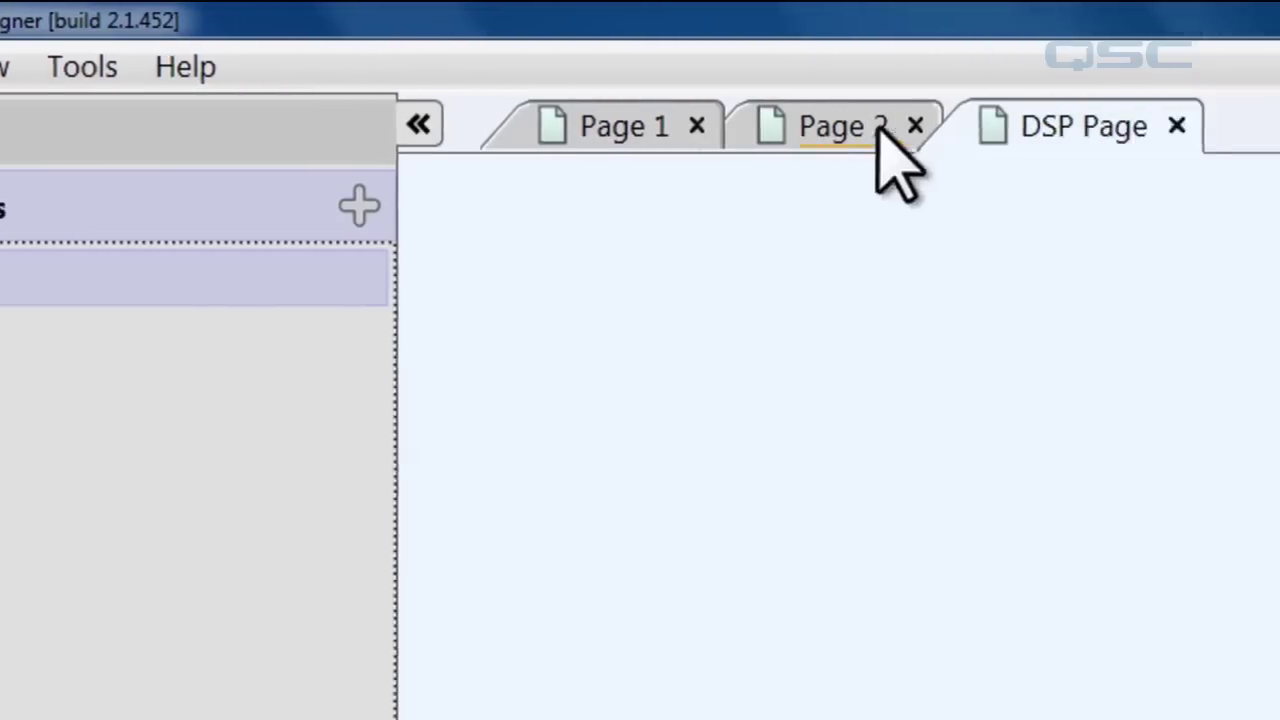
Move the DSP Page tab between Page 1 and Page 2, then close the DSP Page and Page 2 tabs
drag(1110, 129, 742, 128)
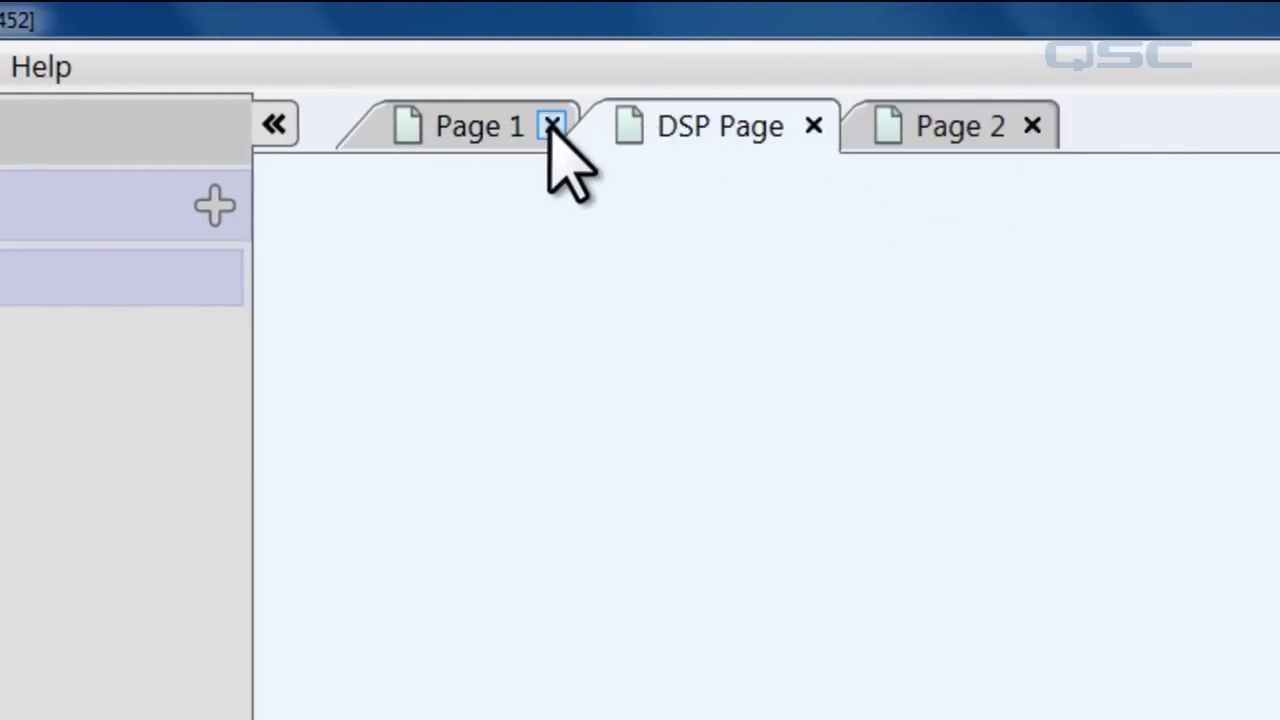
click(814, 126)
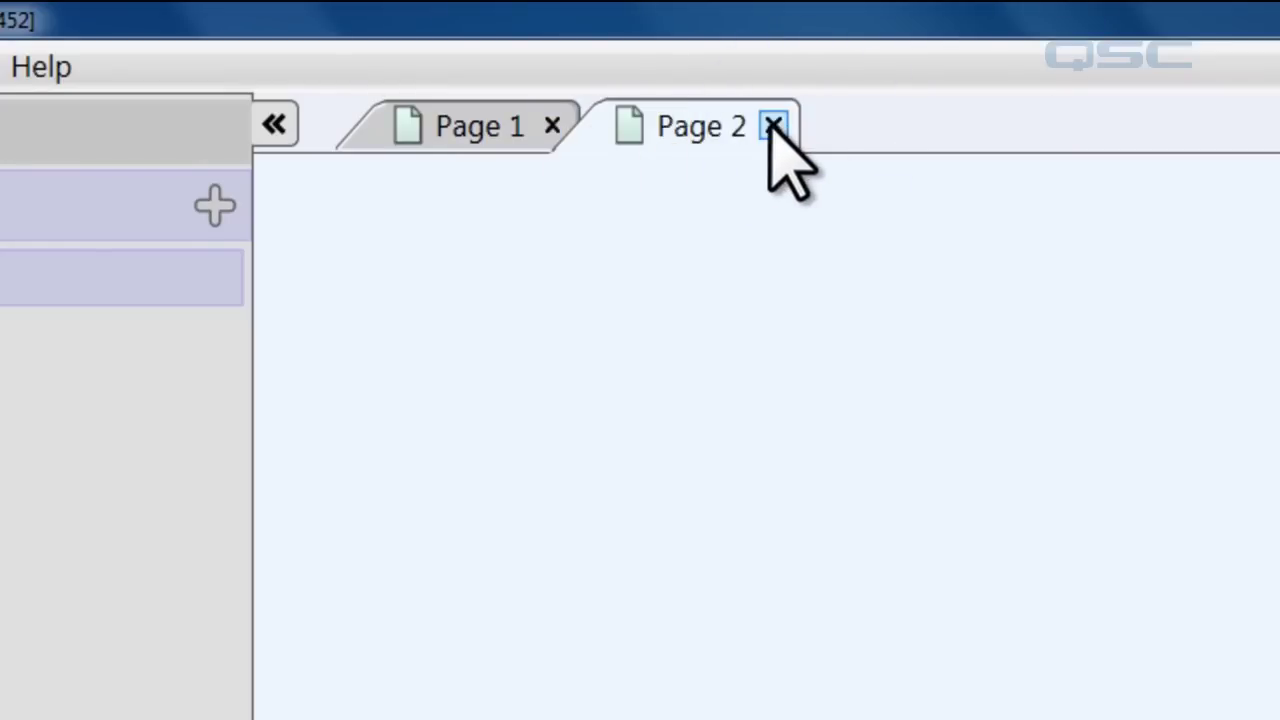
click(776, 126)
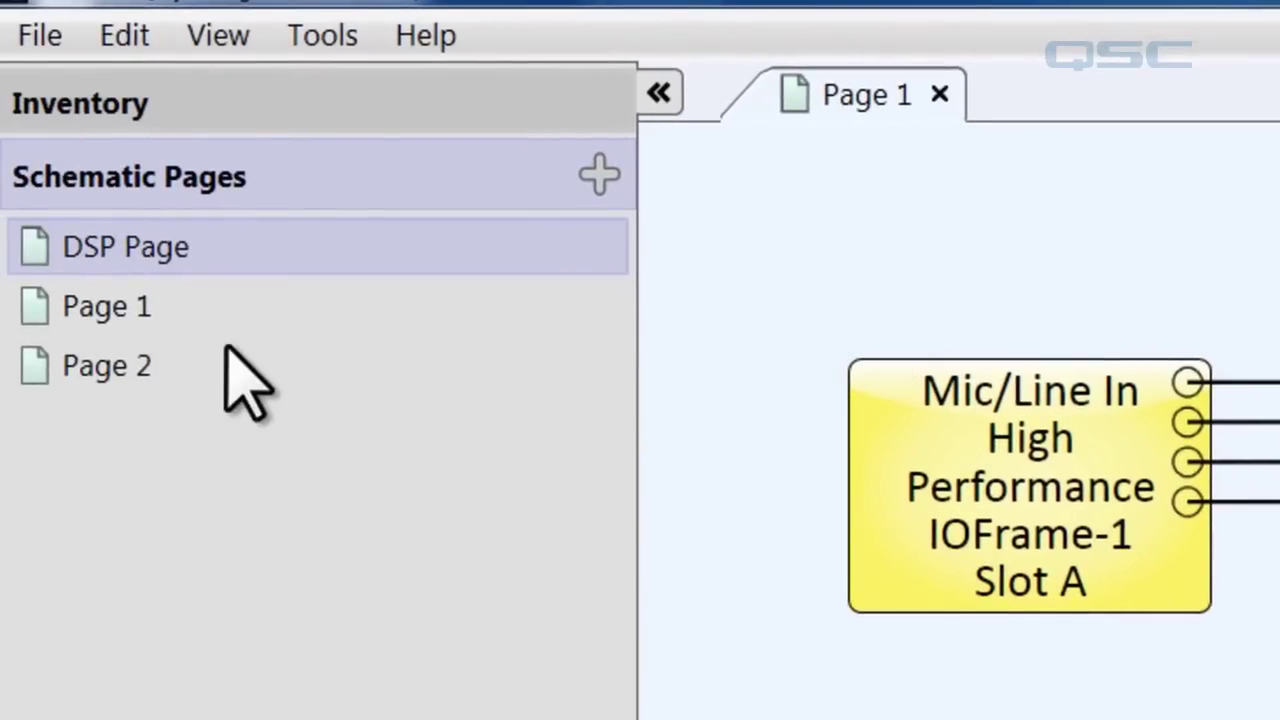
Reopen Page 2 and DSP Page as tabs from the Schematic Pages list
click(107, 306)
click(107, 306)
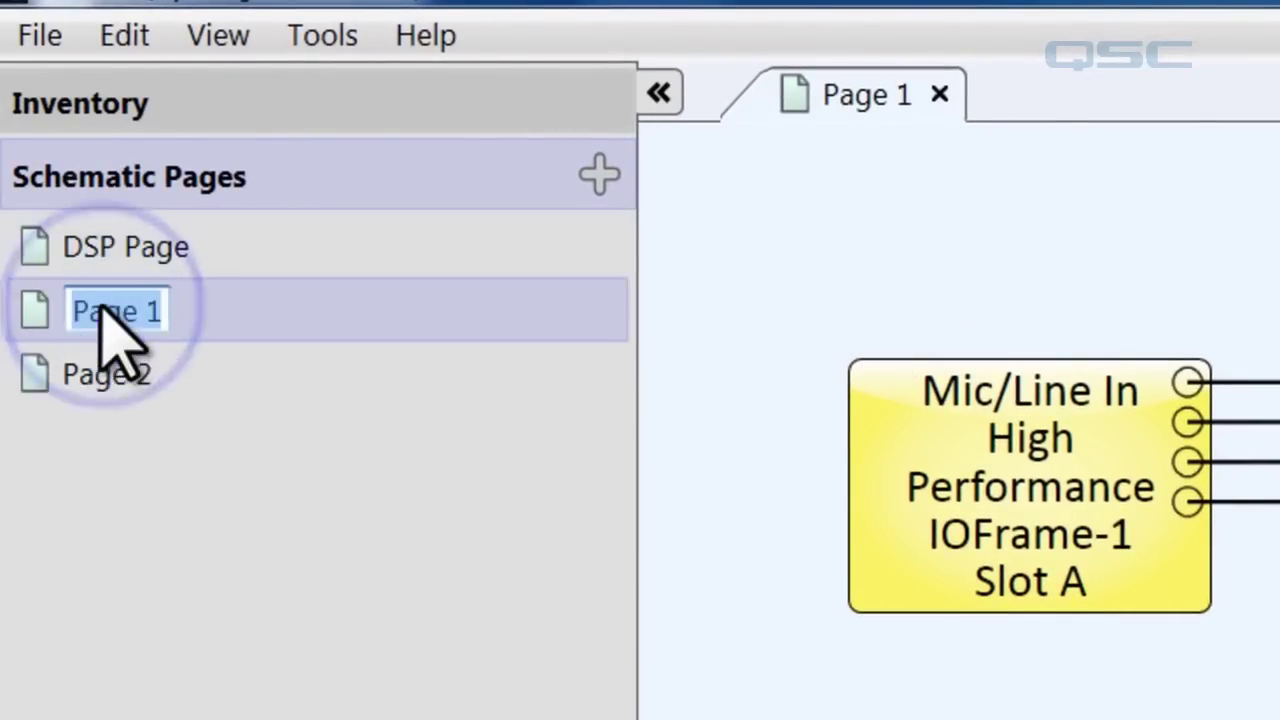
click(102, 368)
click(102, 368)
double_click(143, 250)
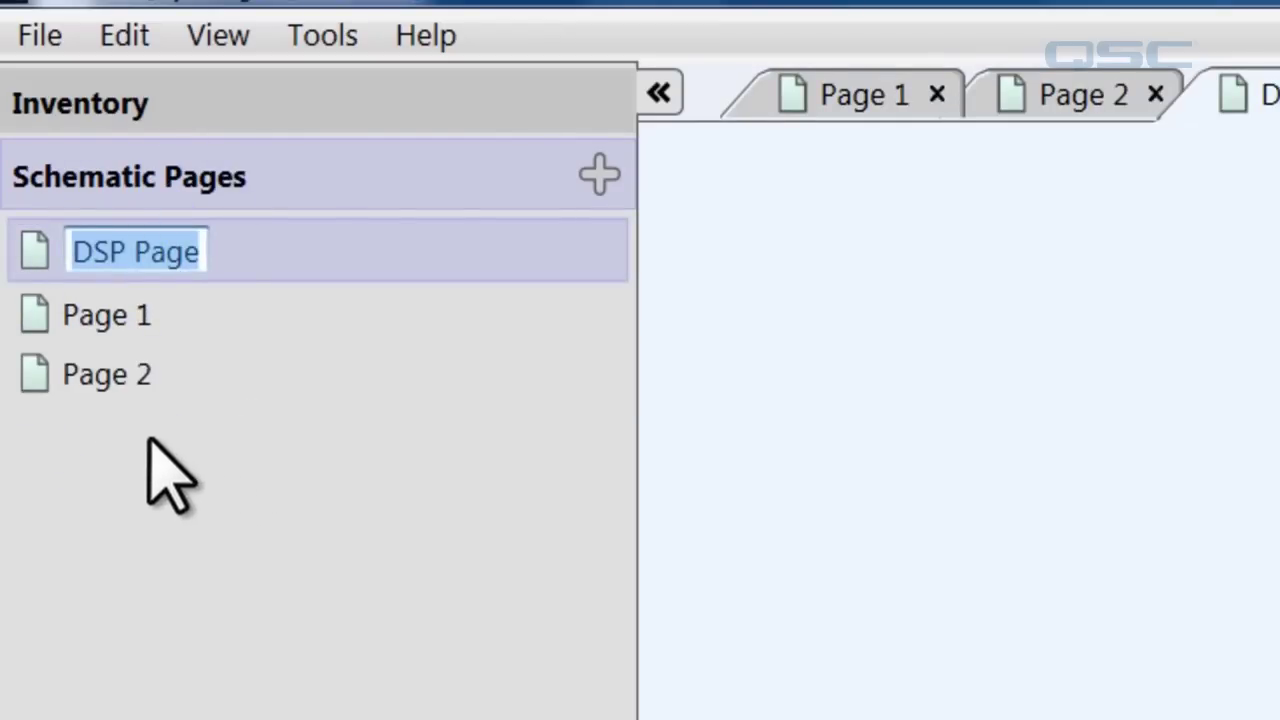
click(108, 376)
View Page 2 and DSP Page, then return to Page 1's schematic
click(70, 364)
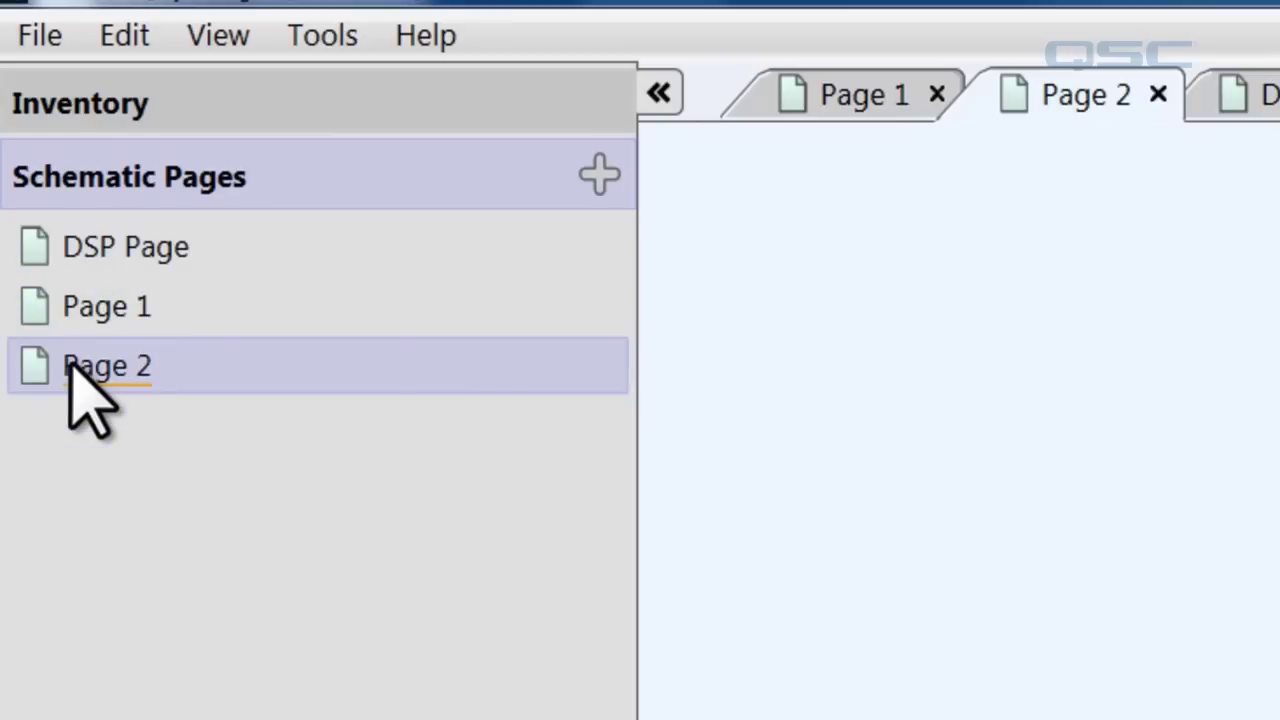
key(ctrl+Tab)
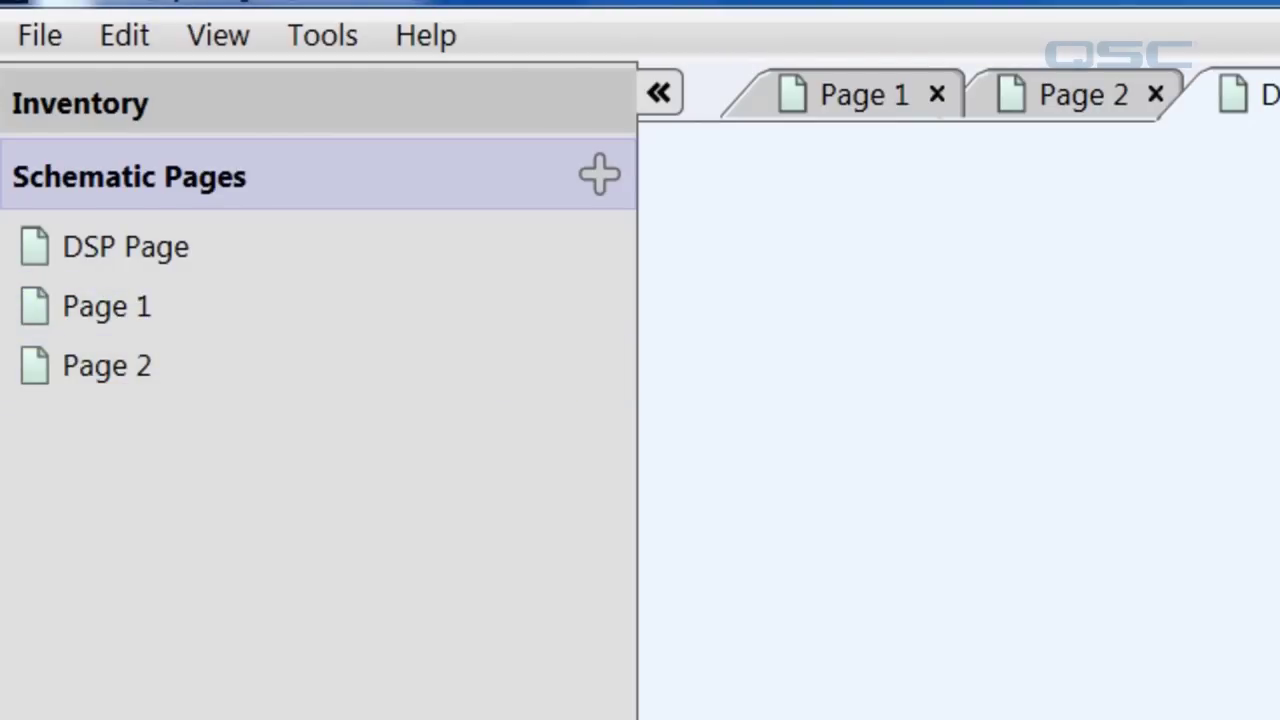
click(860, 105)
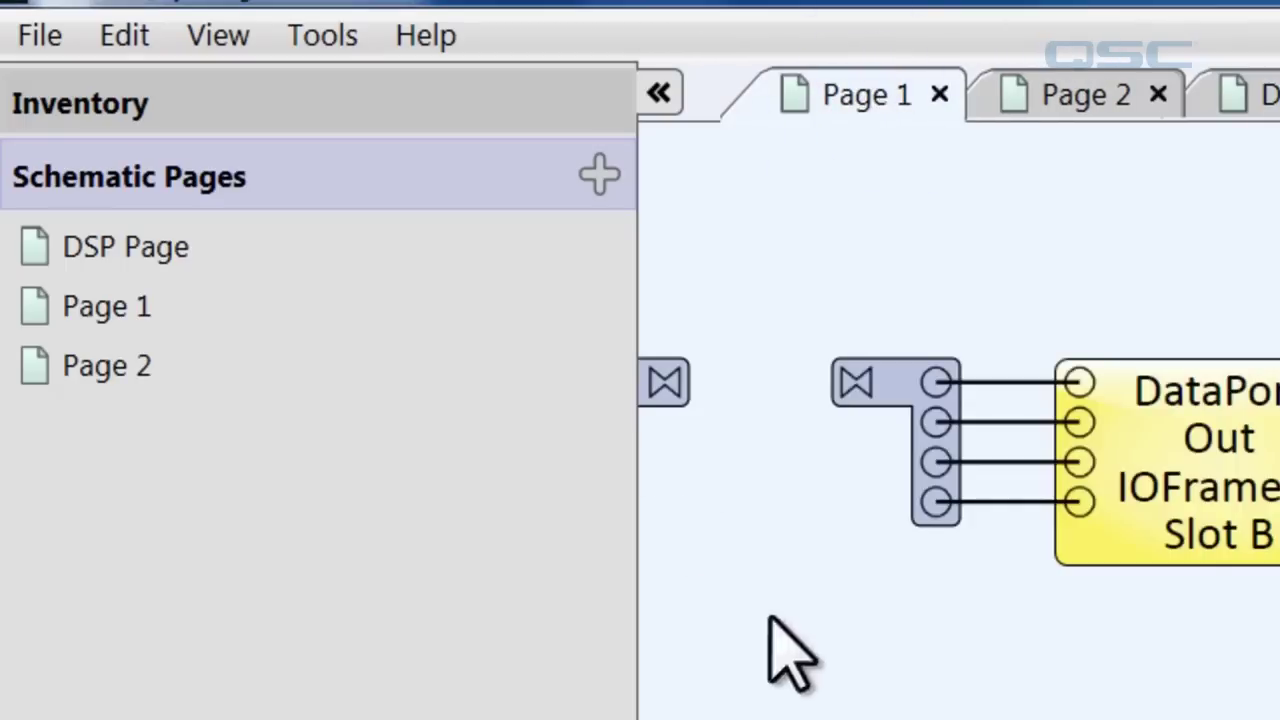
Add PowerLight 3 PL340 and PL380 amplifiers and a WideLine-8 line array to the Inventory
click(120, 110)
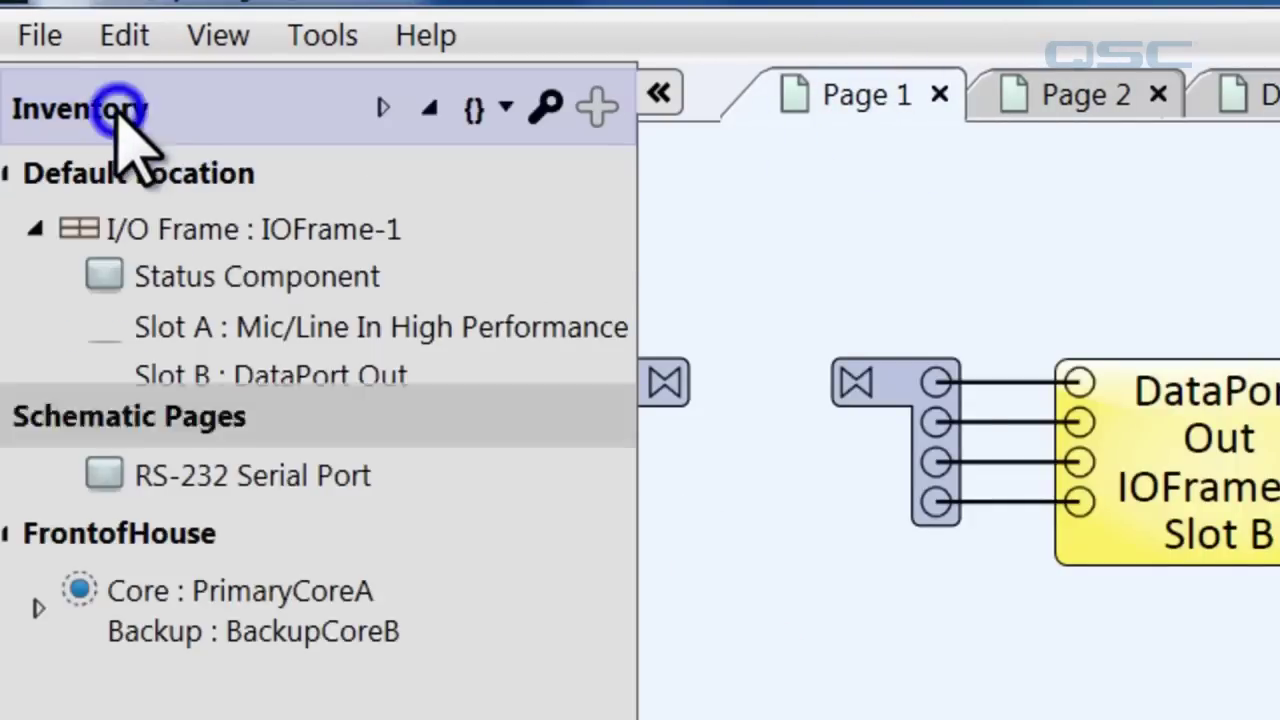
click(600, 110)
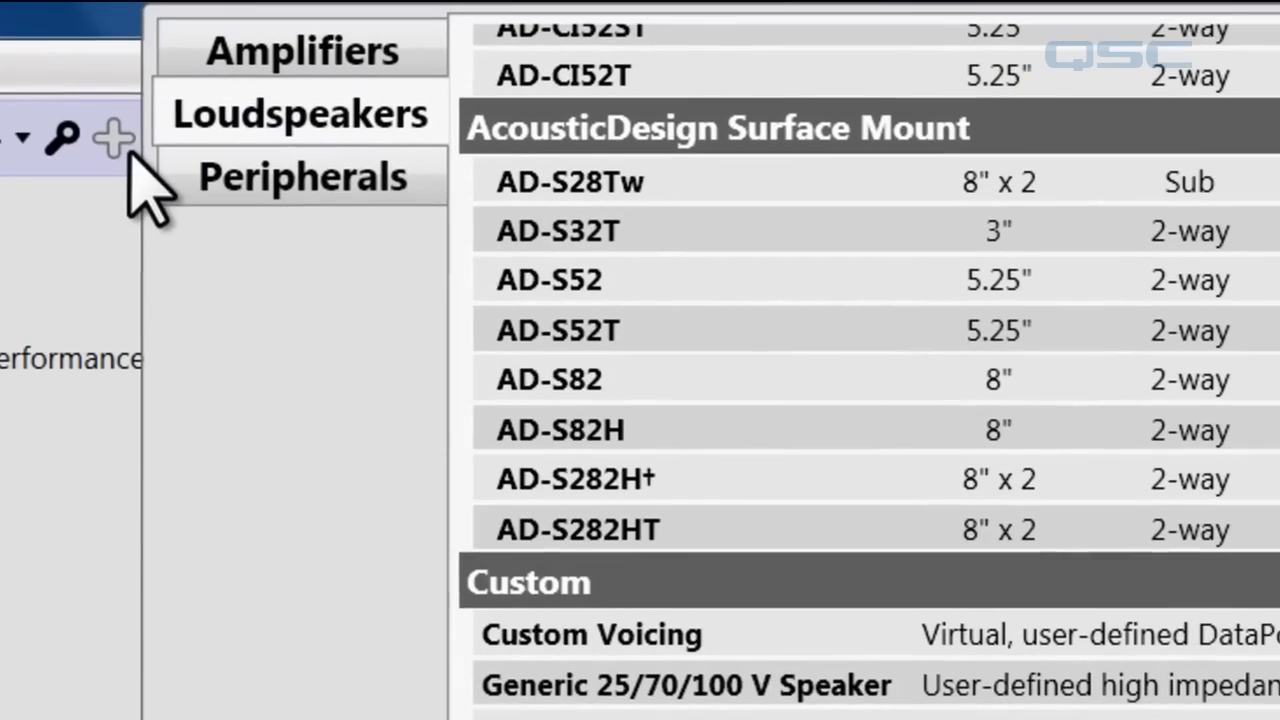
click(307, 47)
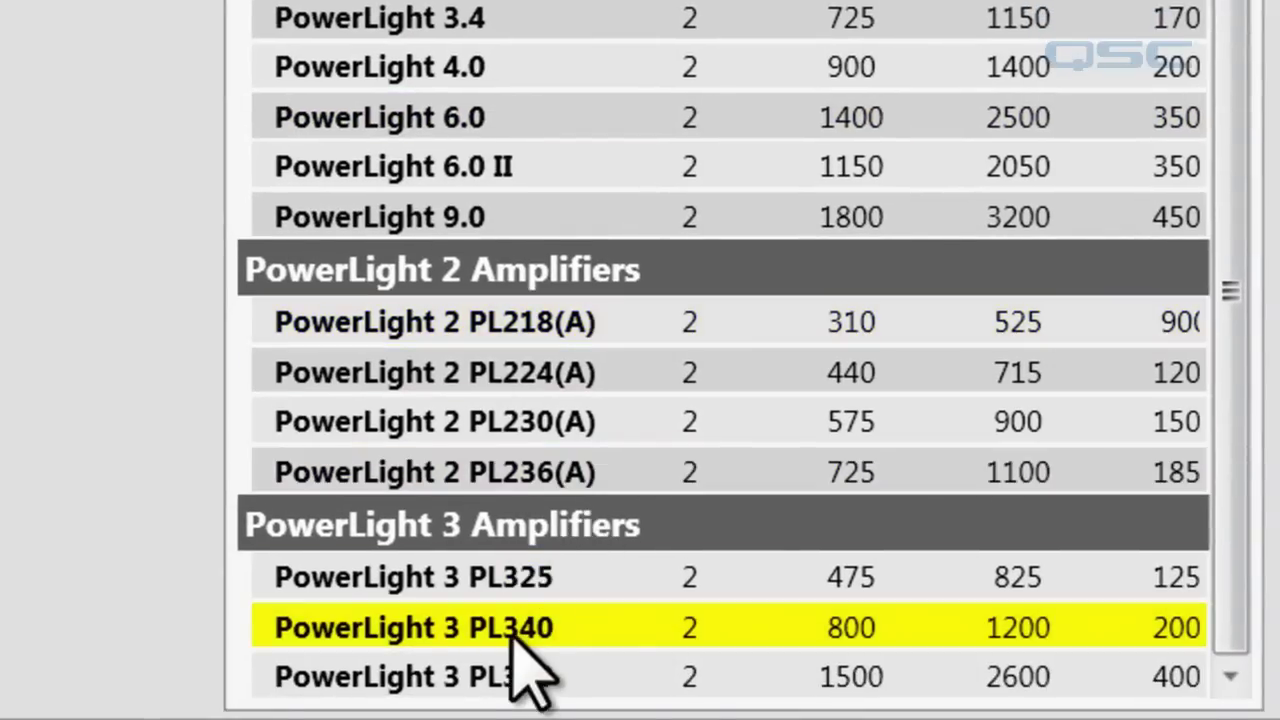
double_click(505, 675)
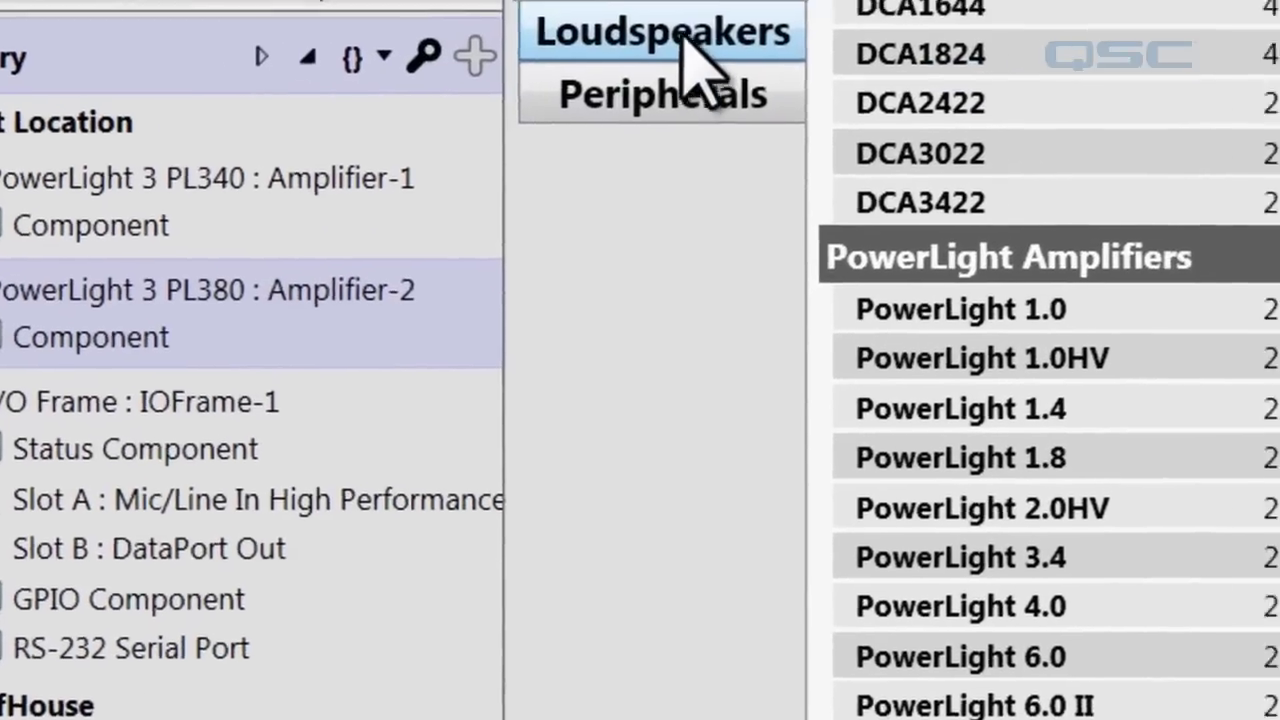
click(740, 14)
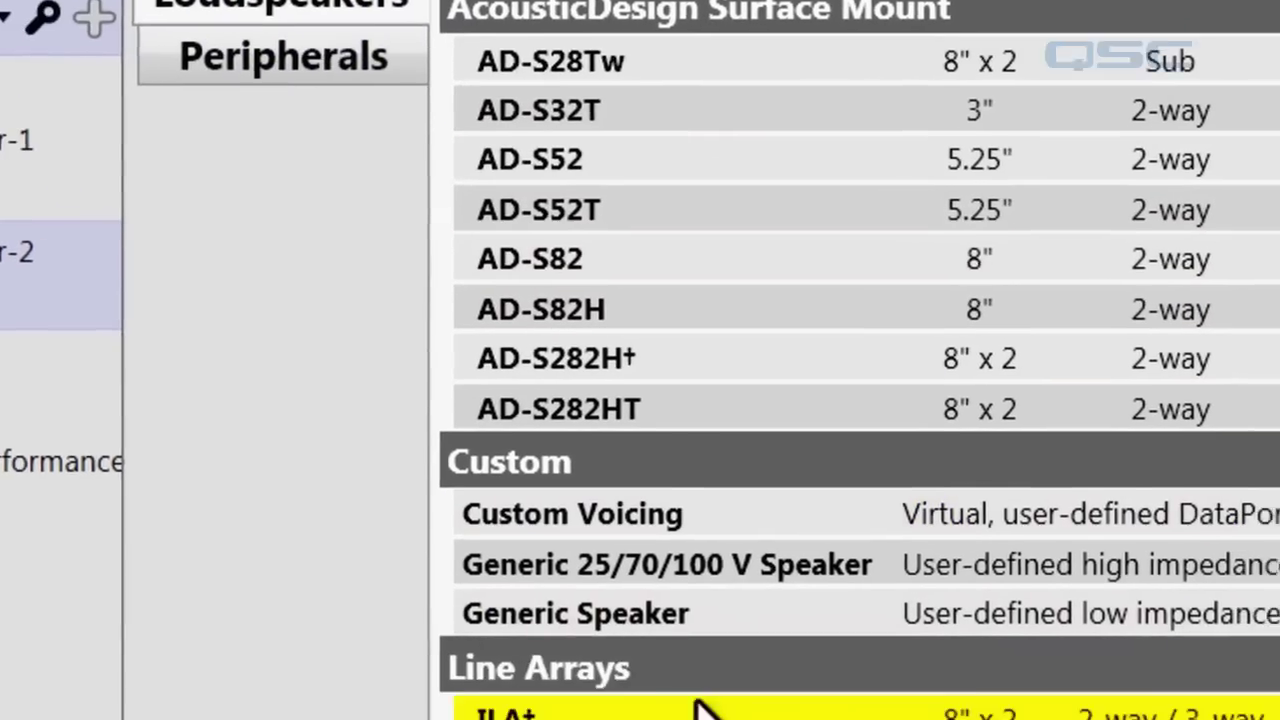
double_click(457, 450)
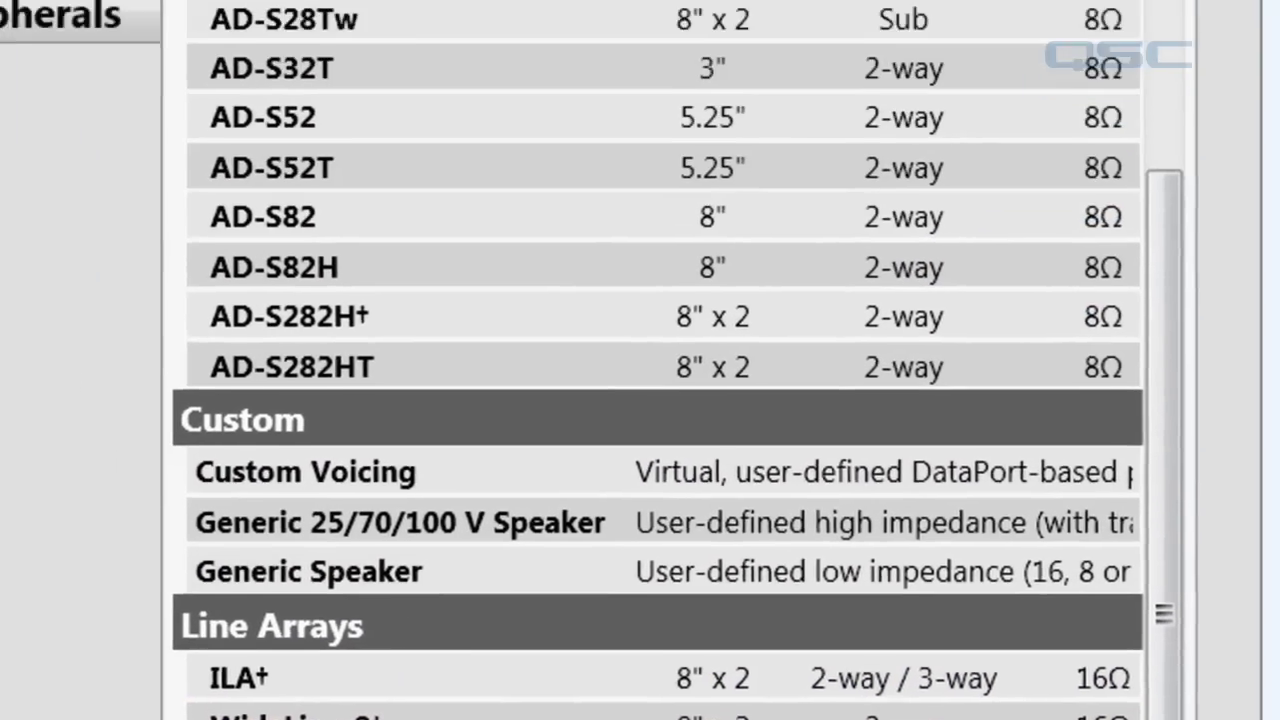
Place the PL340 Amplifier-1, PL380 Amplifier-2 and WideLine-8 blocks on Page 1
click(95, 167)
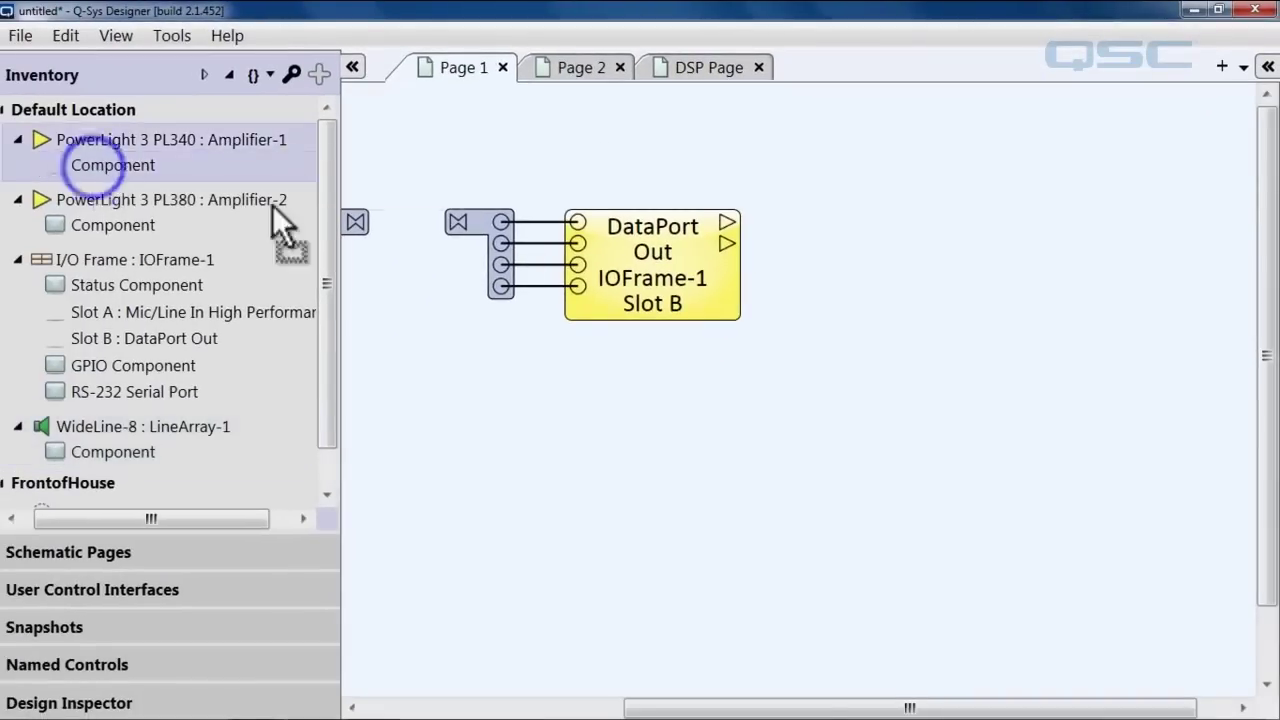
drag(272, 205, 836, 220)
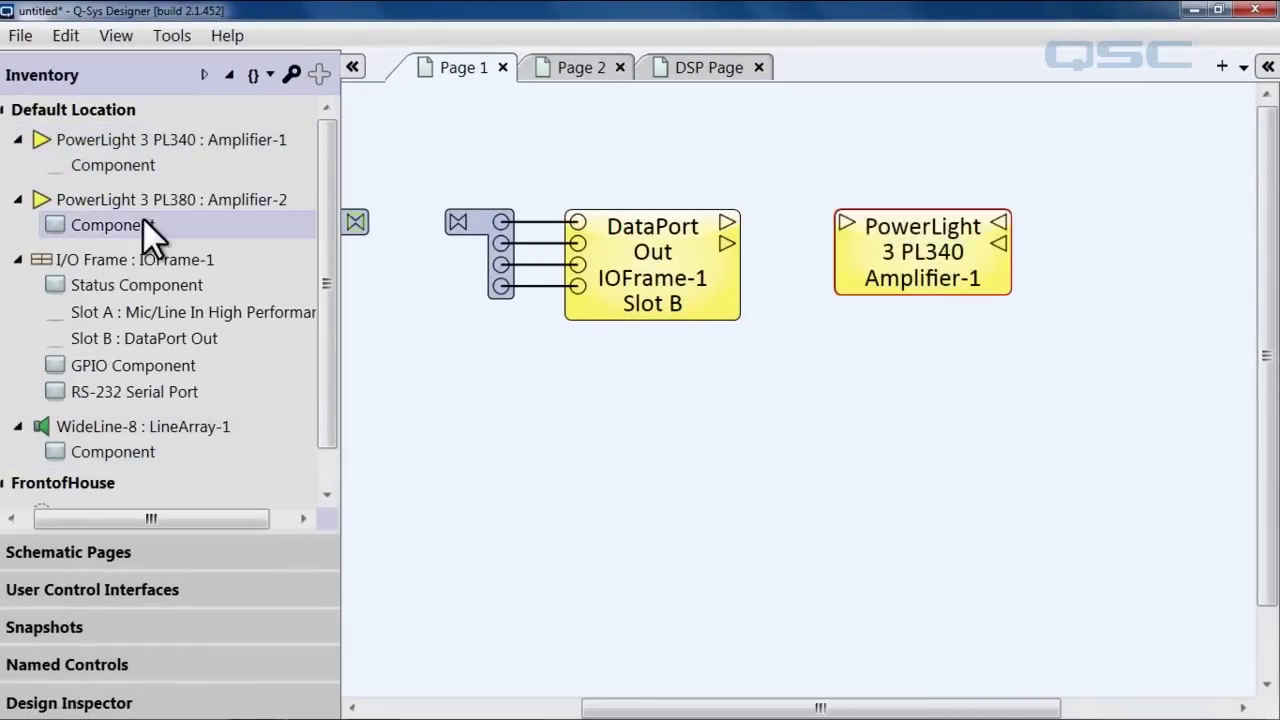
drag(144, 224, 845, 330)
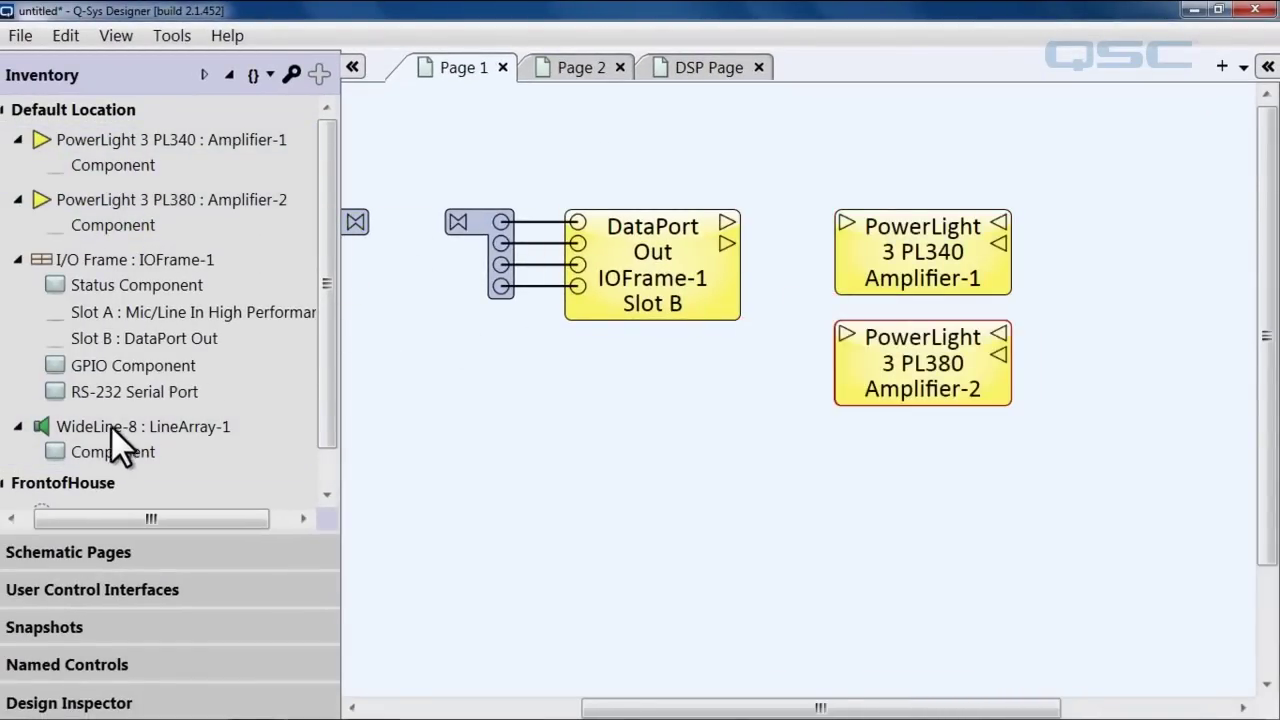
drag(111, 426, 1098, 219)
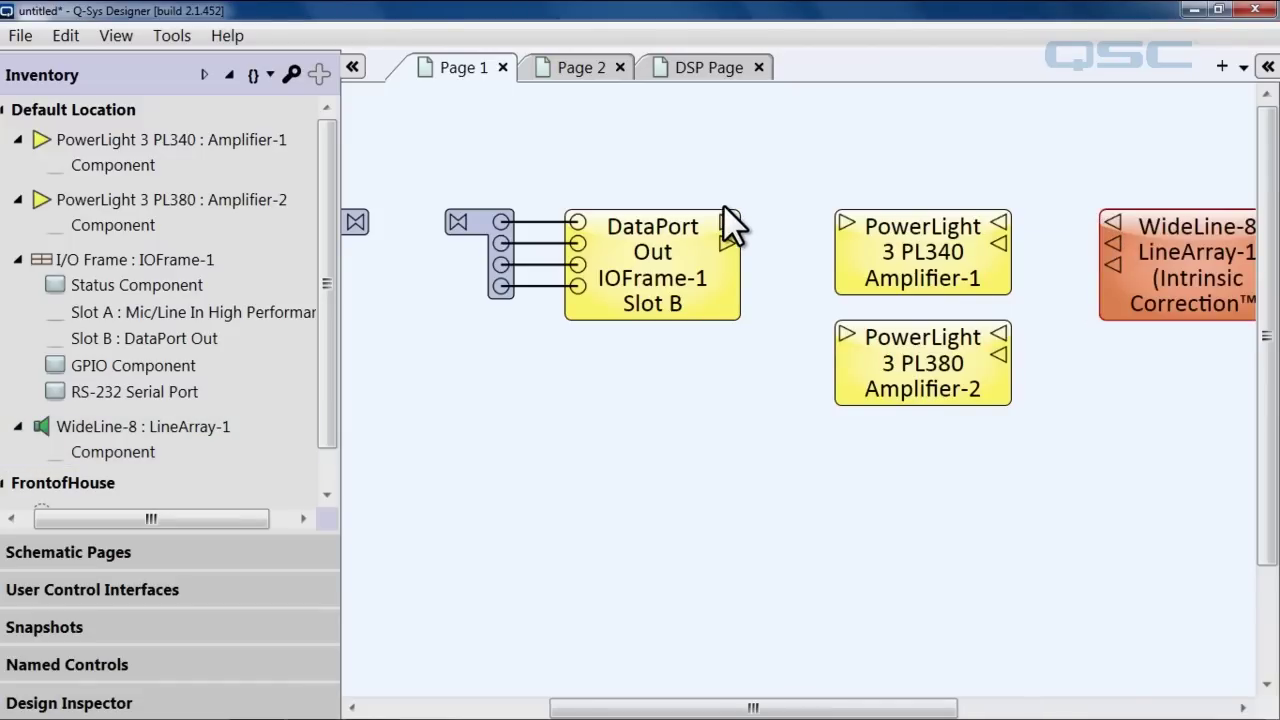
Wire DataPort Out to both amplifiers and the amplifier outputs to the WideLine-8 inputs
drag(727, 219, 846, 221)
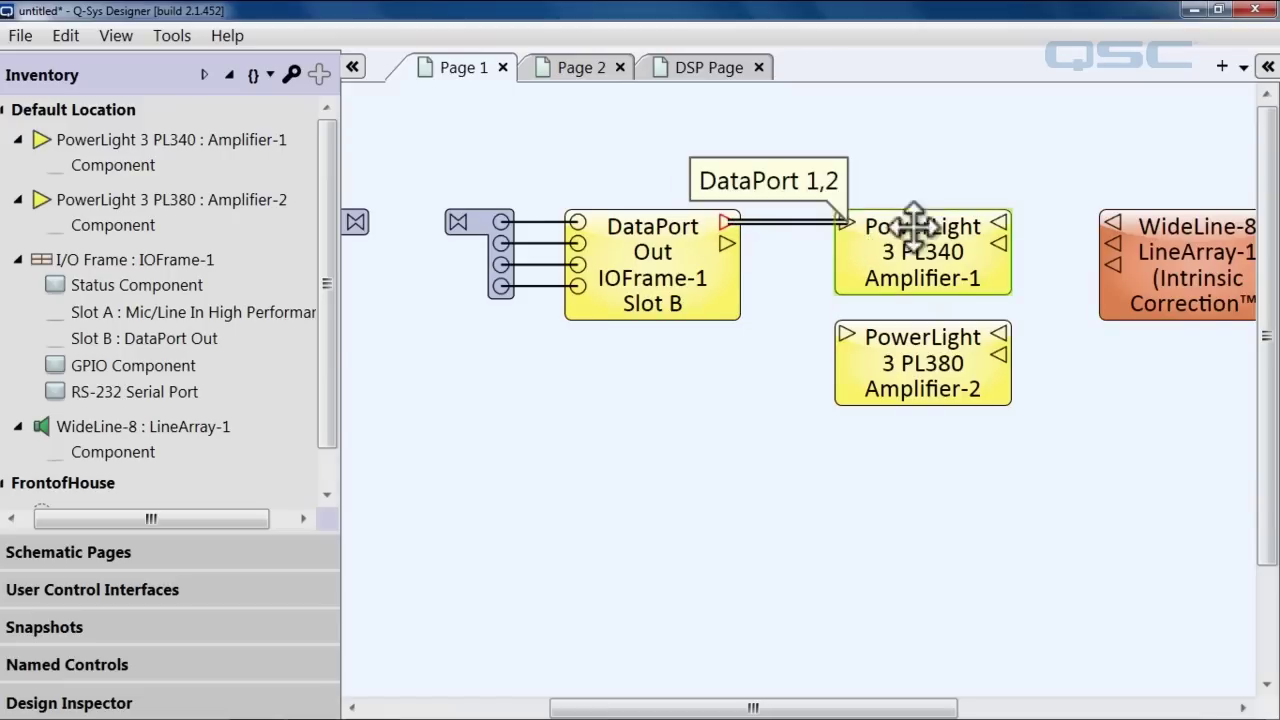
drag(1002, 223, 1114, 222)
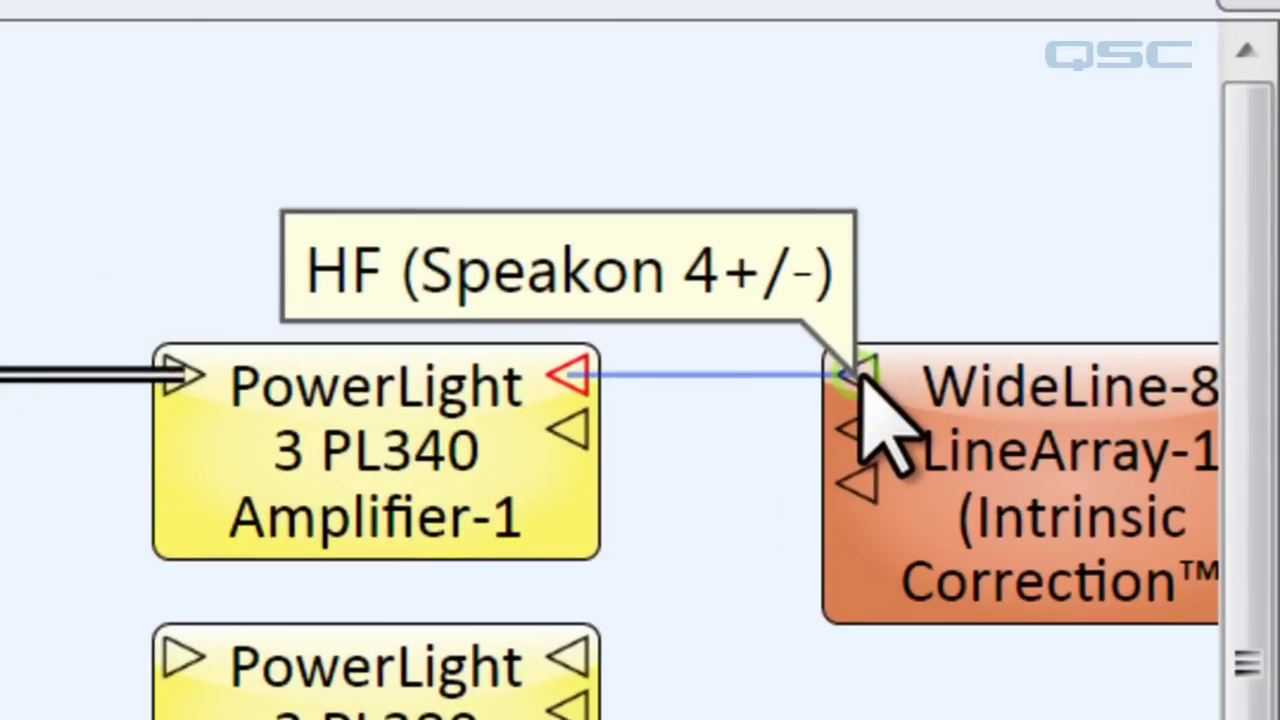
drag(862, 380, 862, 382)
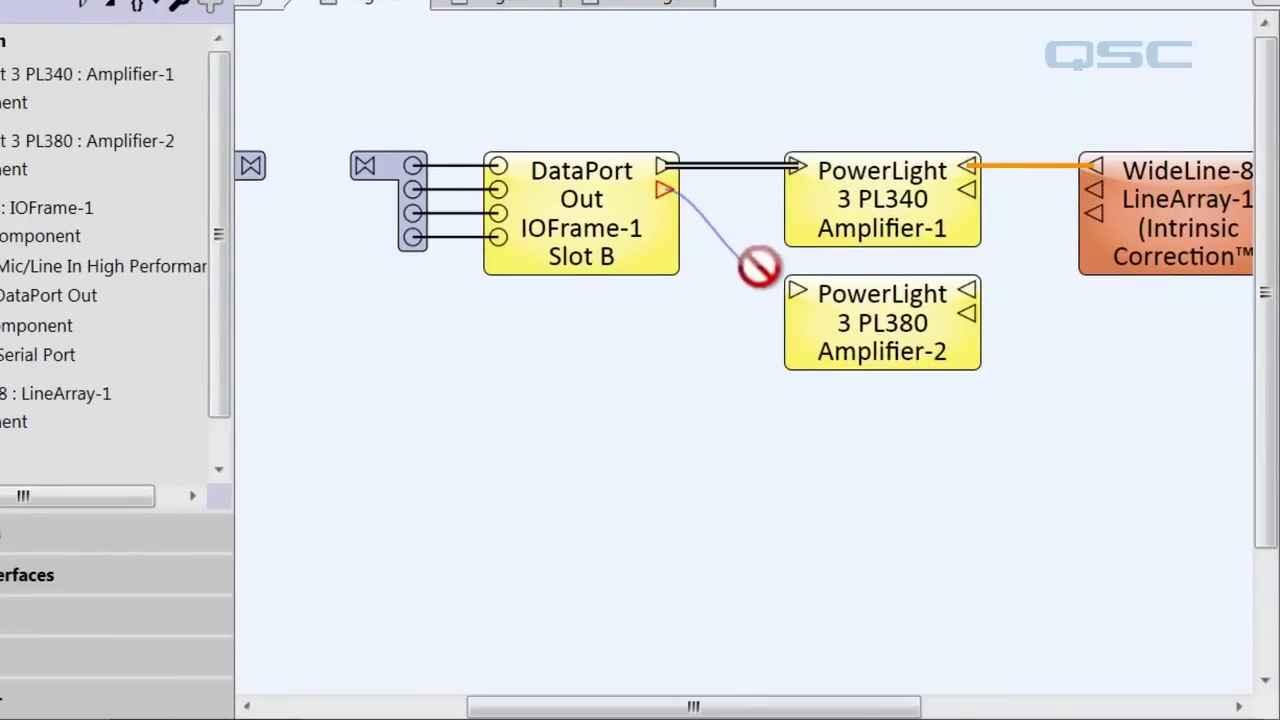
drag(758, 266, 796, 292)
drag(962, 298, 946, 268)
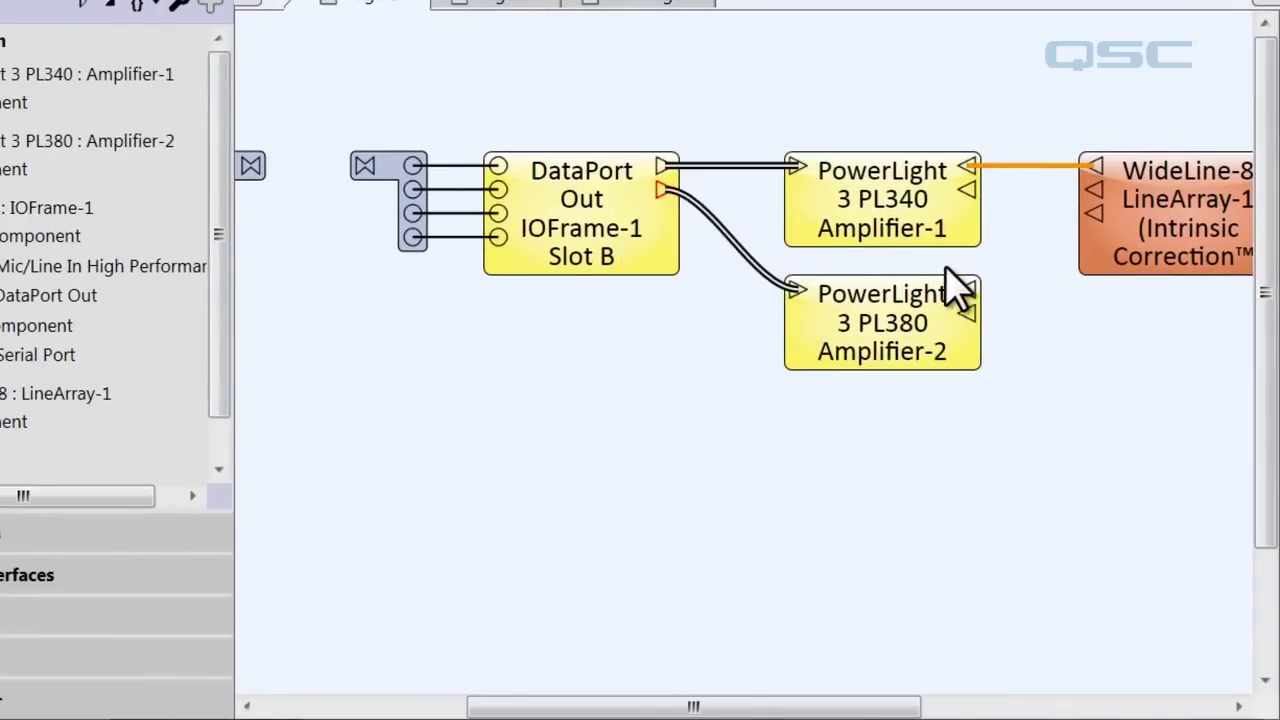
drag(1060, 214, 1097, 193)
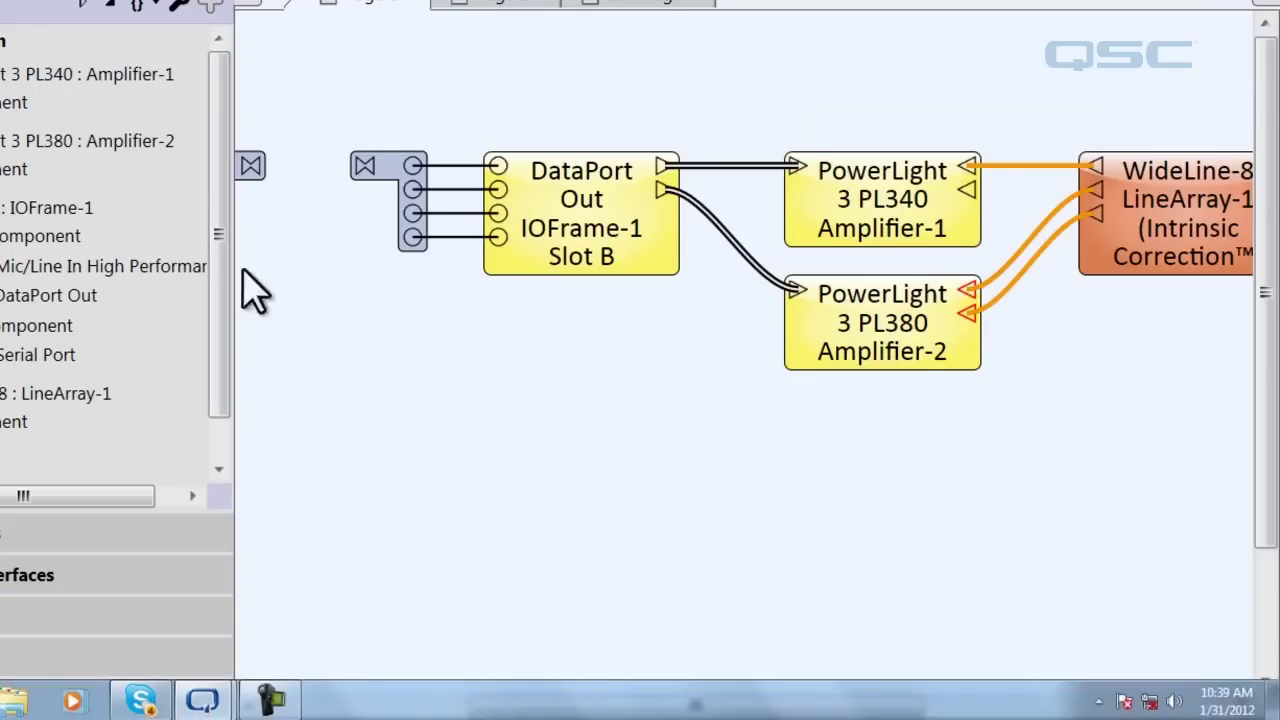
click(238, 5)
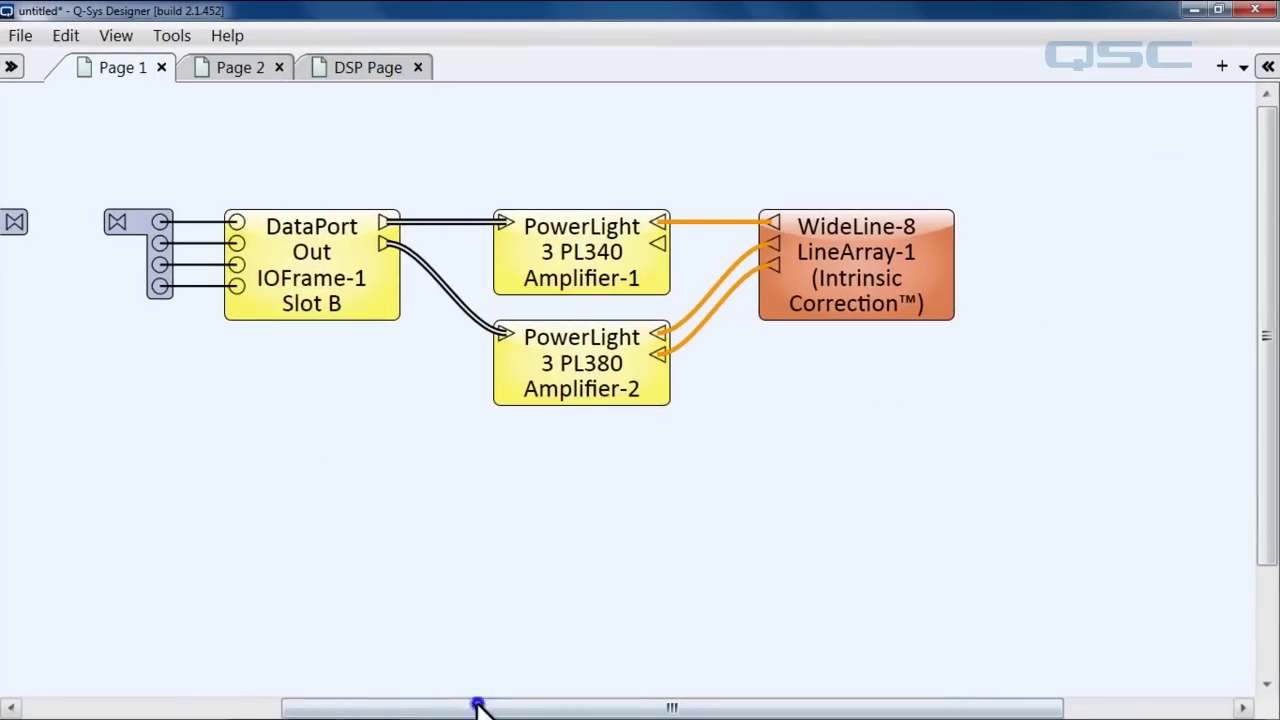